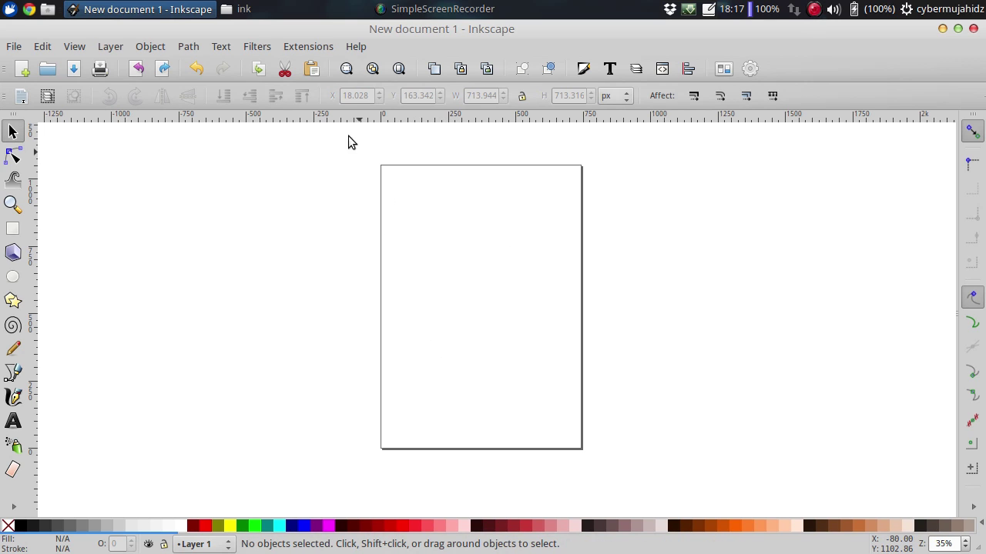
# Open the Gear generator from the Extensions > Render menu.
pyautogui.click(310, 47)
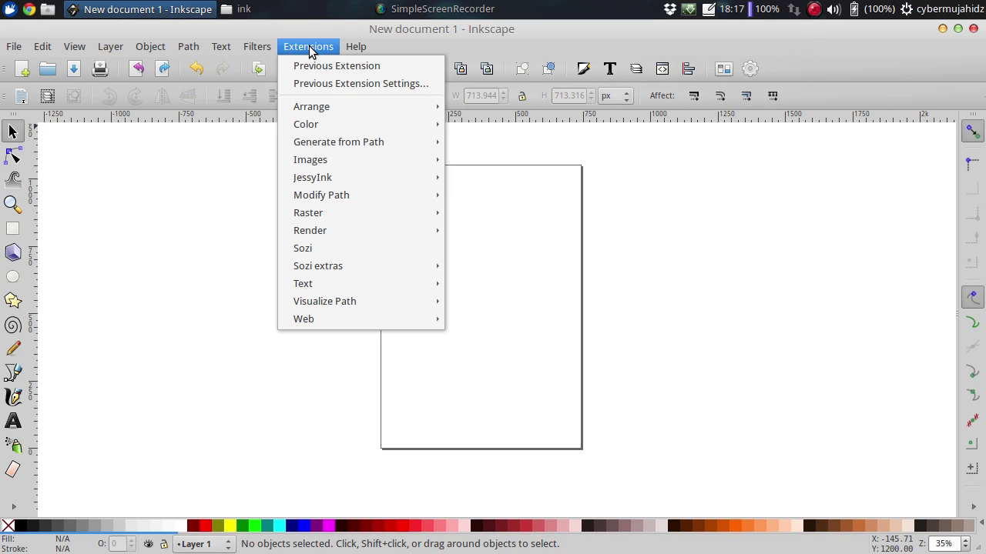
pyautogui.moveTo(309, 230)
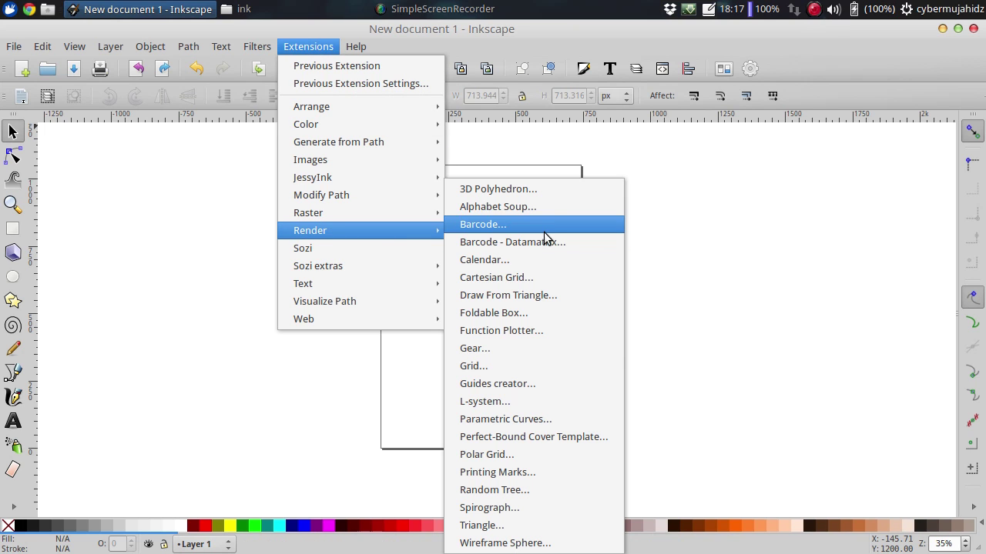
pyautogui.click(529, 347)
# Set the gear to 24 teeth and turn on Live preview.
pyautogui.moveTo(498, 232); pyautogui.dragTo(299, 239)
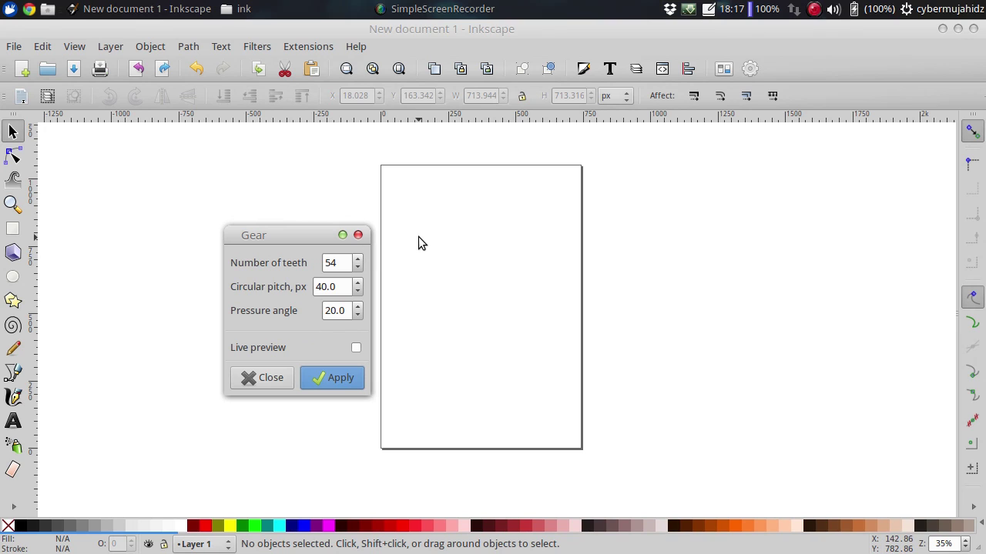
pyautogui.moveTo(340, 262)
pyautogui.mouseDown()
pyautogui.moveTo(324, 264)
pyautogui.moveTo(301, 297)
pyautogui.moveTo(331, 308)
pyautogui.mouseUp()
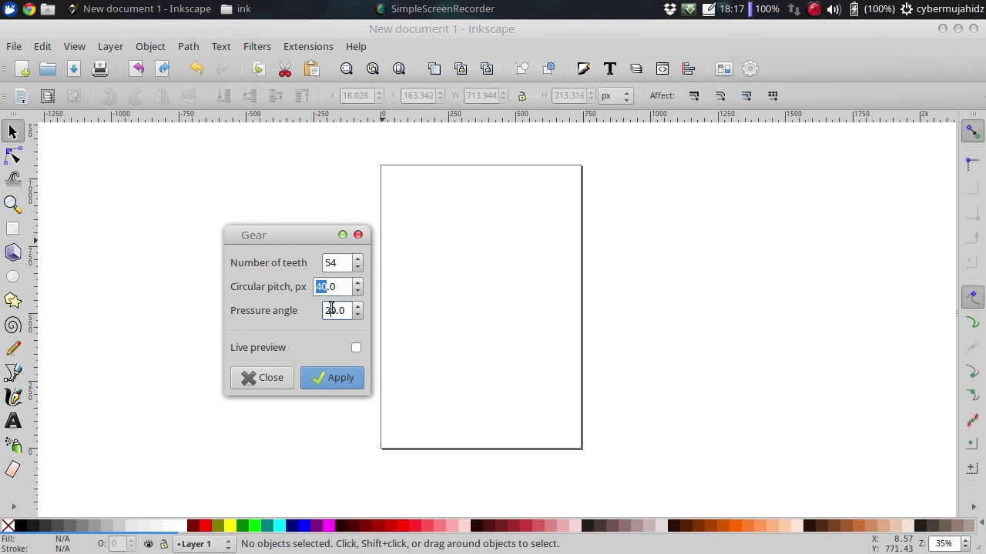
pyautogui.moveTo(338, 267); pyautogui.dragTo(315, 262)
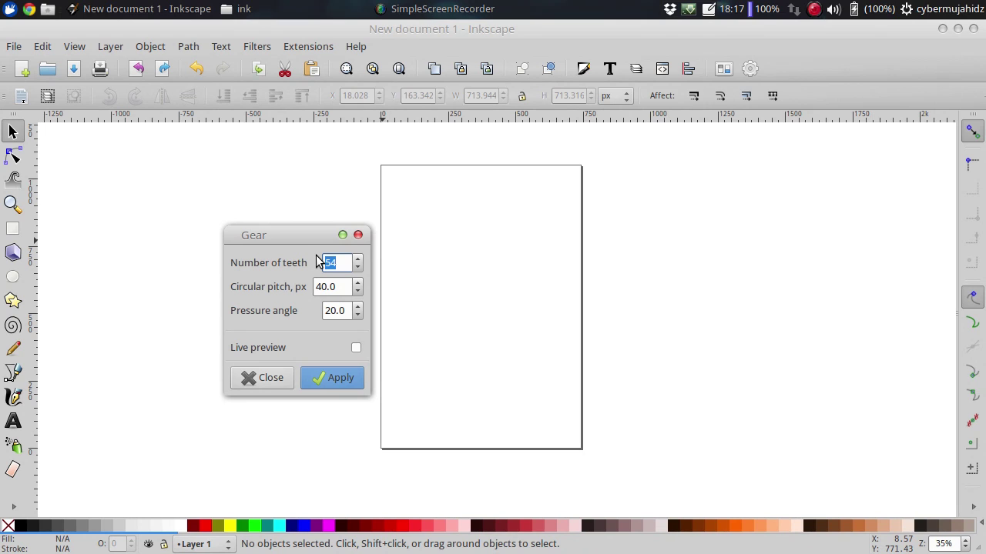
pyautogui.write('24')
pyautogui.click(349, 287)
pyautogui.click(356, 347)
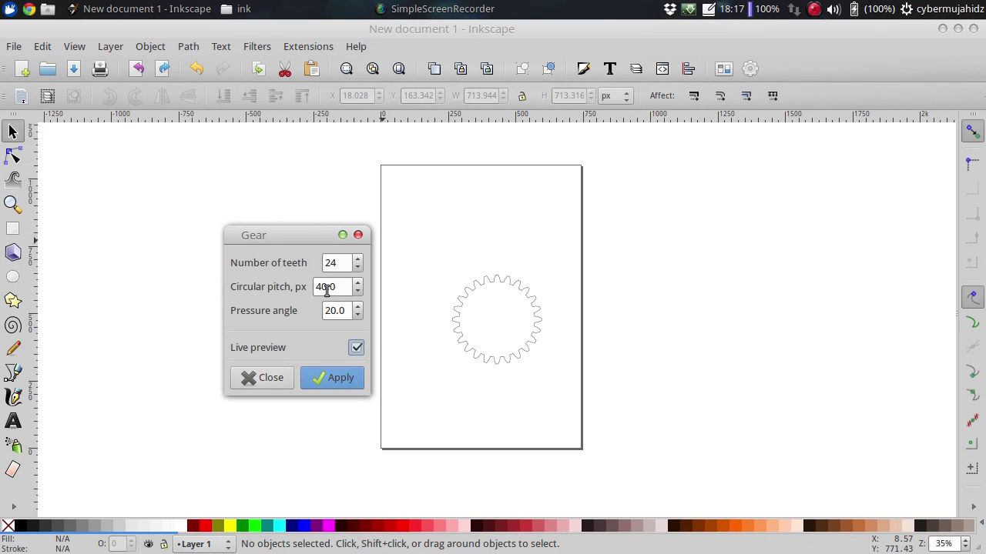
# Set circular pitch to 56.0 px and pressure angle to 20.0, then apply to create the gear.
pyautogui.moveTo(327, 288); pyautogui.dragTo(314, 295)
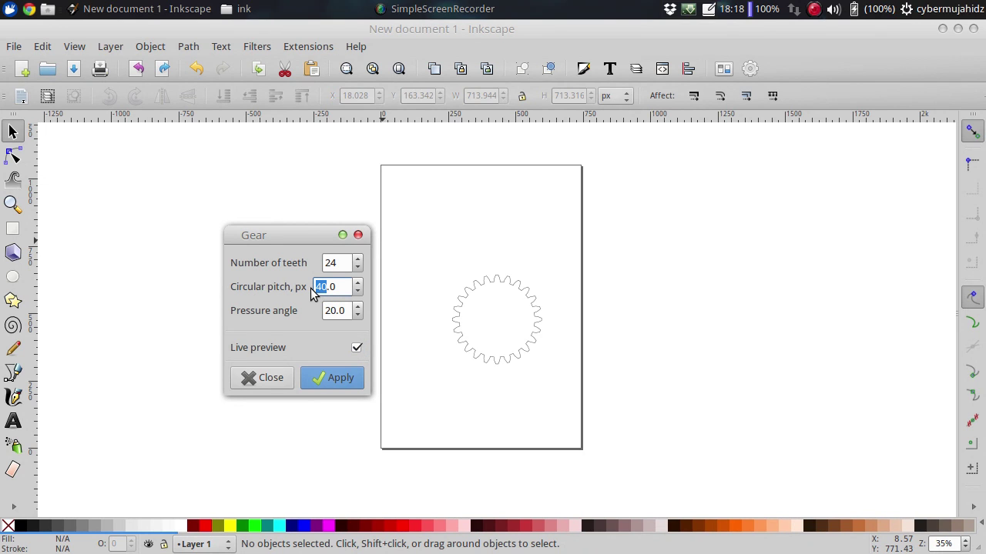
pyautogui.write('56')
pyautogui.click(340, 265)
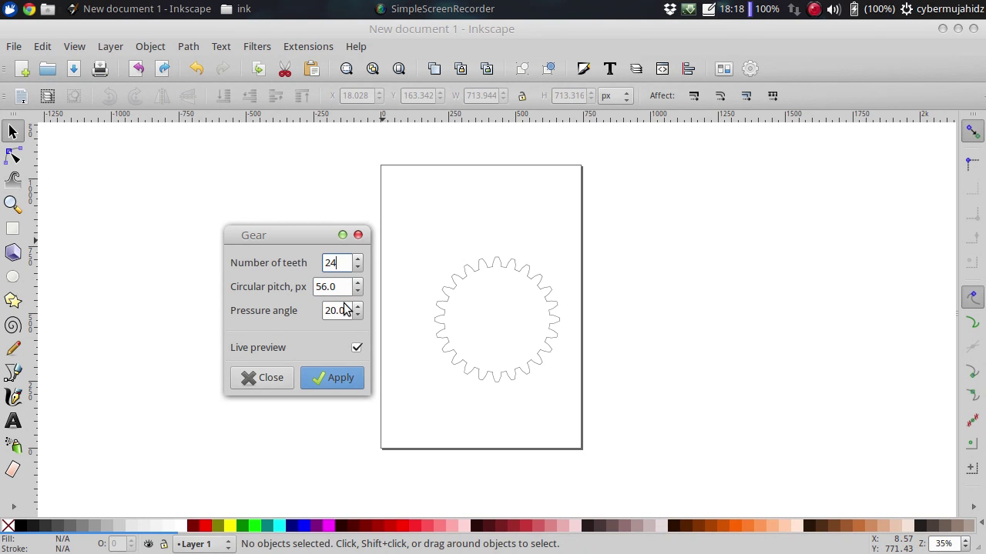
pyautogui.moveTo(337, 312); pyautogui.dragTo(323, 312)
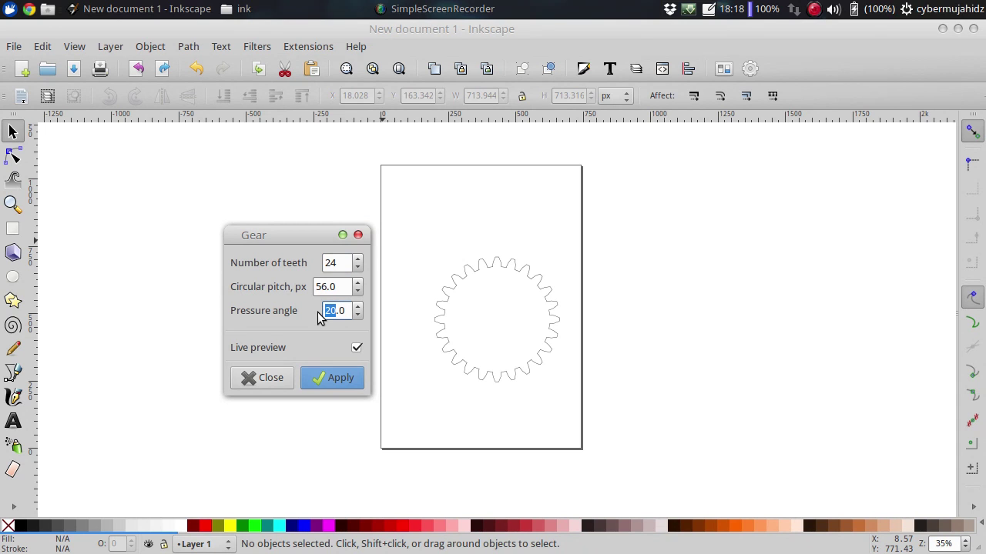
pyautogui.write('14')
pyautogui.click(339, 288)
pyautogui.moveTo(343, 311); pyautogui.dragTo(330, 311)
pyautogui.write('2')
pyautogui.click(337, 287)
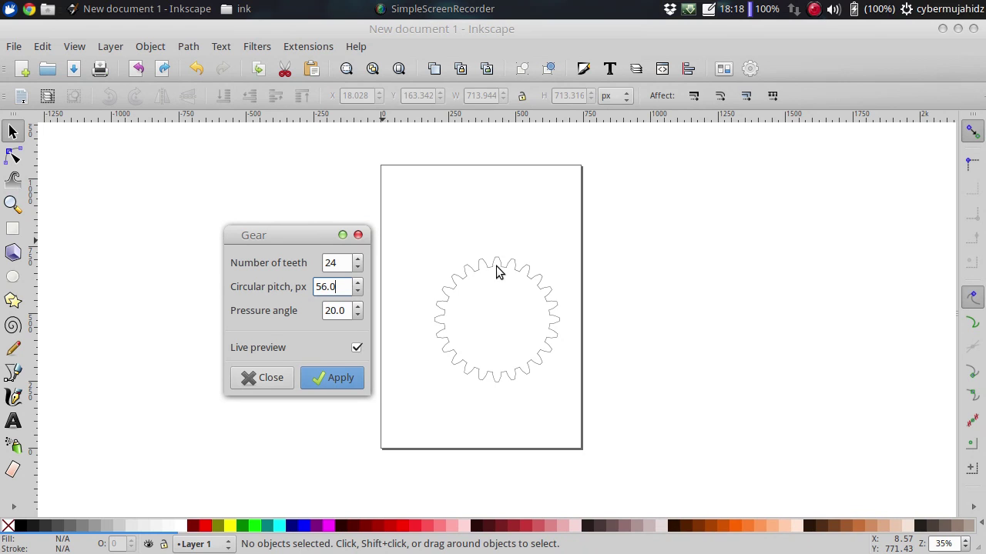
pyautogui.click(353, 380)
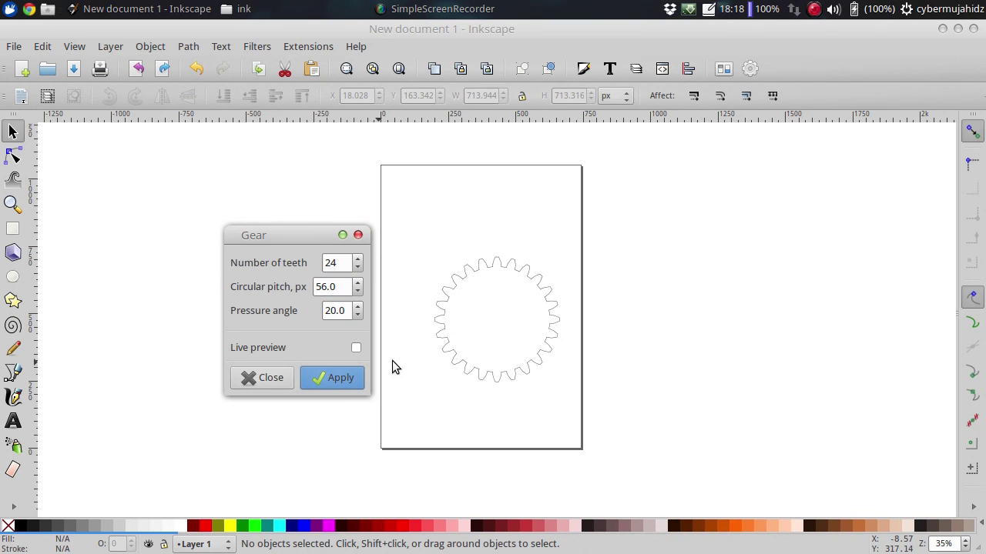
# Close the Gear dialog, zoom in on the new gear, and deselect it.
pyautogui.click(358, 235)
pyautogui.click(473, 282)
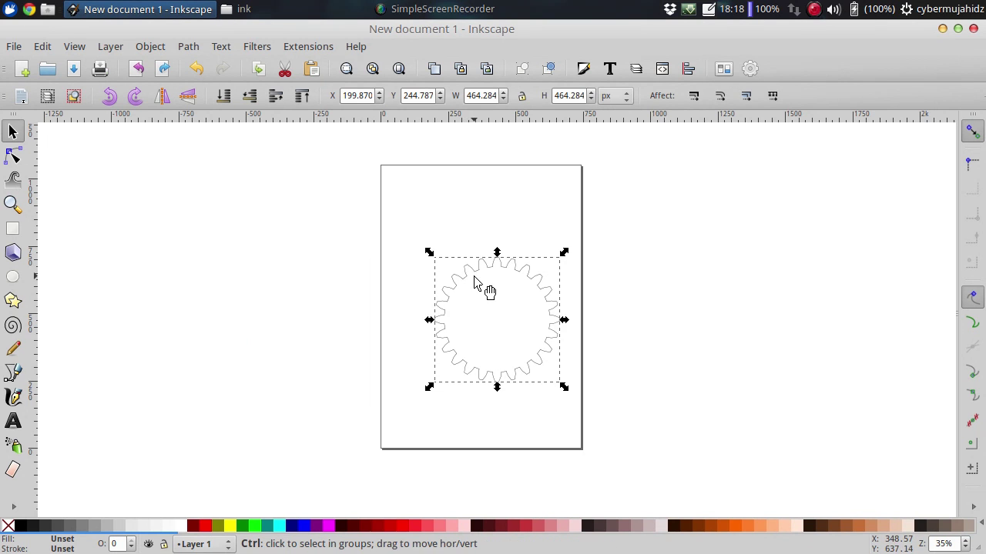
pyautogui.keyDown('ctrl'); pyautogui.scroll(3, 476, 283); pyautogui.keyUp('ctrl')
pyautogui.keyDown('shift'); pyautogui.hscroll(2, 476, 283); pyautogui.keyUp('shift')
pyautogui.keyDown('shift'); pyautogui.hscroll(1, 476, 283); pyautogui.keyUp('shift')
pyautogui.scroll(-3, 471, 288)
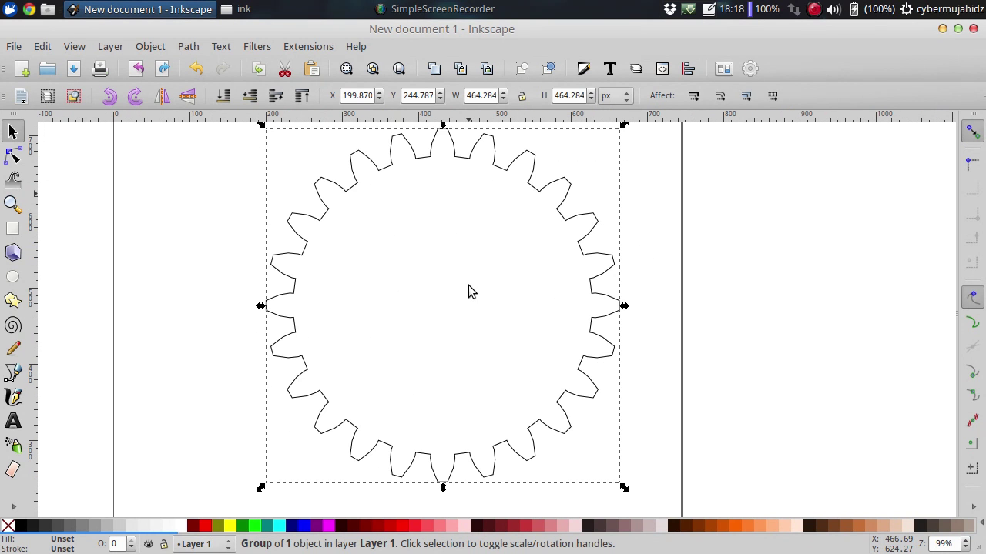
pyautogui.click(670, 238)
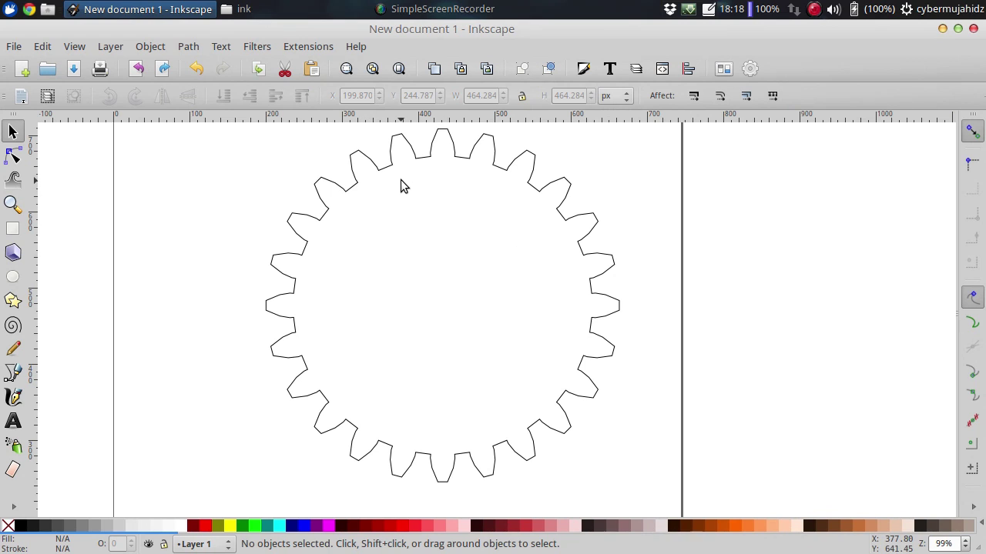
# Draw a yellow ellipse to the left of the gear.
pyautogui.click(12, 279)
pyautogui.moveTo(187, 241); pyautogui.dragTo(233, 291)
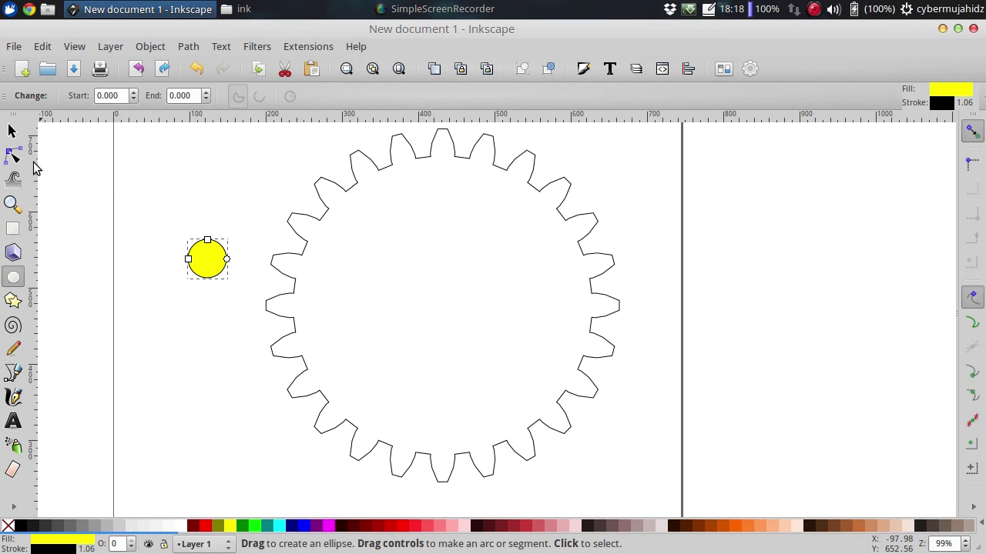
pyautogui.click(13, 131)
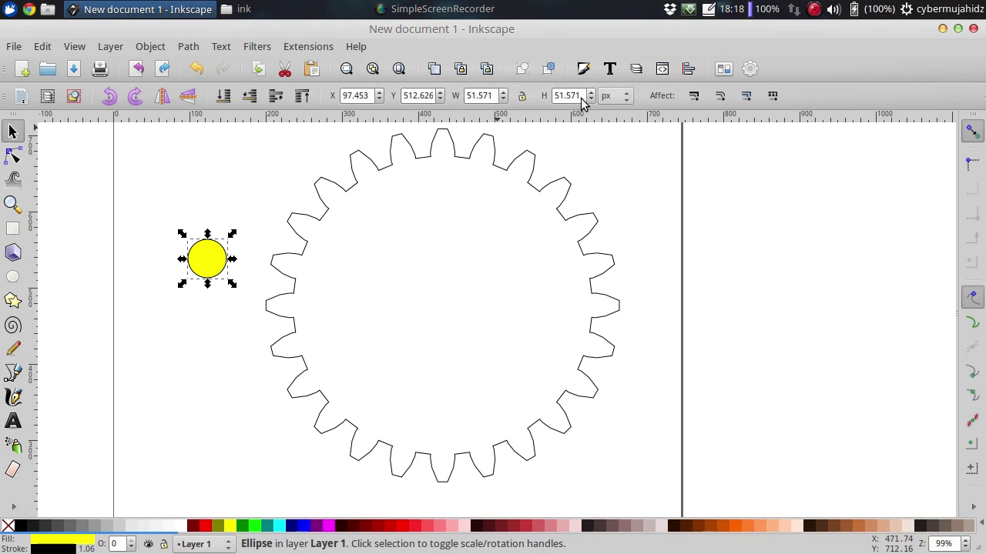
# Switch the toolbar units to mm and size the circle to 5 × 5 mm.
pyautogui.click(613, 95)
pyautogui.click(611, 118)
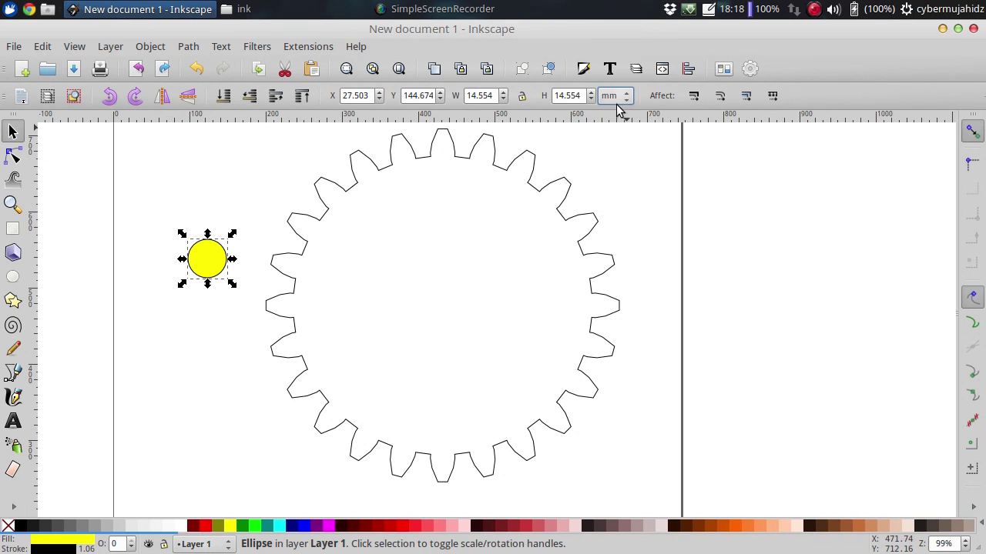
pyautogui.doubleClick(484, 95)
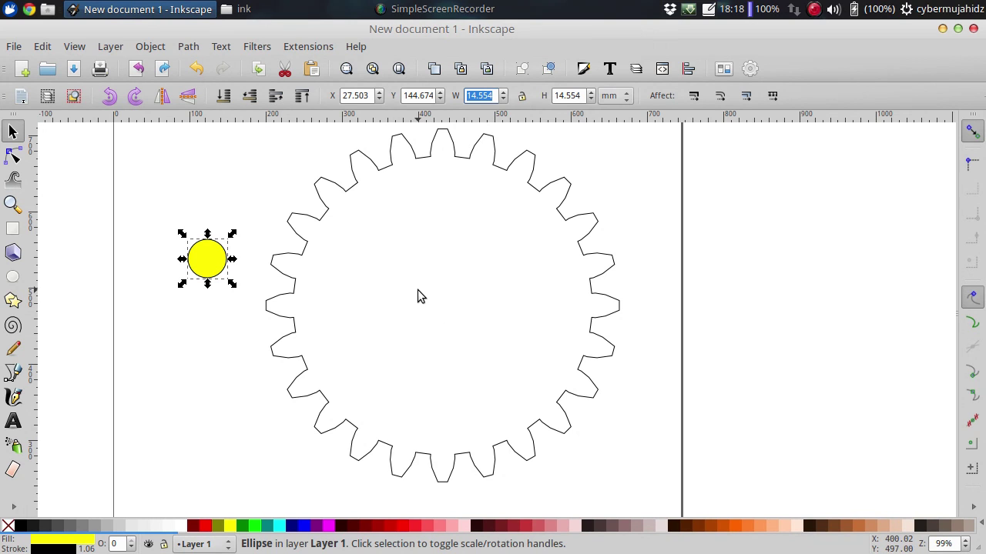
pyautogui.write('5')
pyautogui.press('Return')
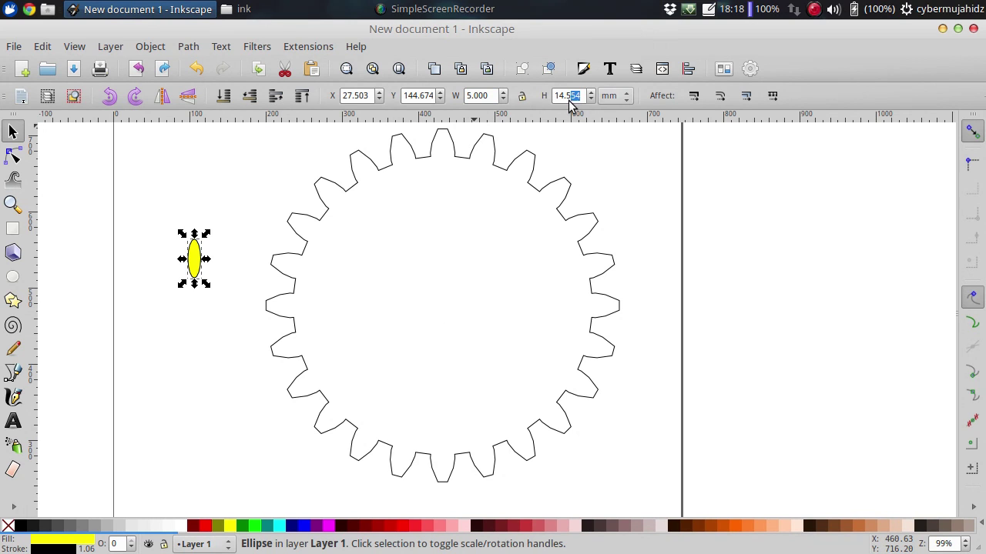
pyautogui.click(542, 95)
pyautogui.press('5')
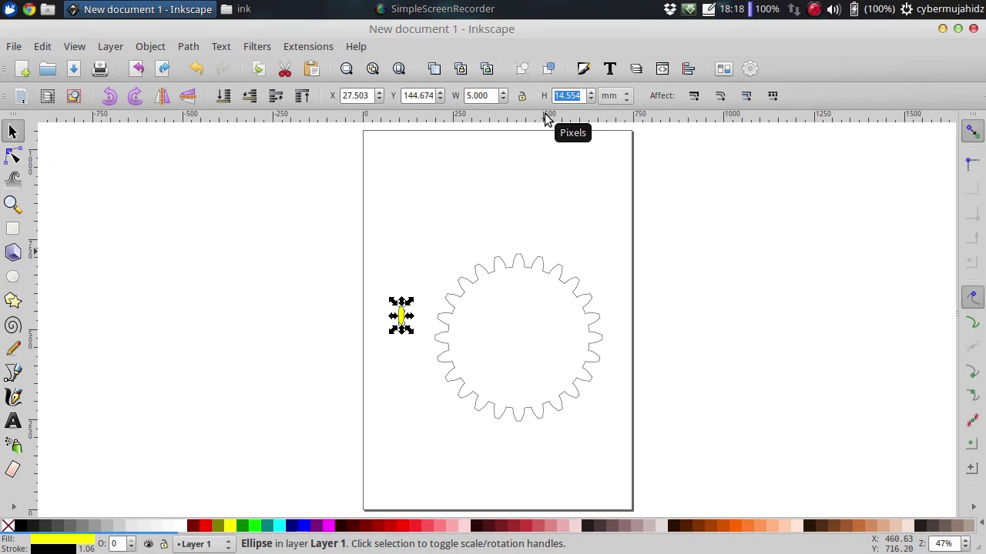
pyautogui.click(576, 99)
pyautogui.doubleClick(562, 96)
pyautogui.write('5')
pyautogui.press('Return')
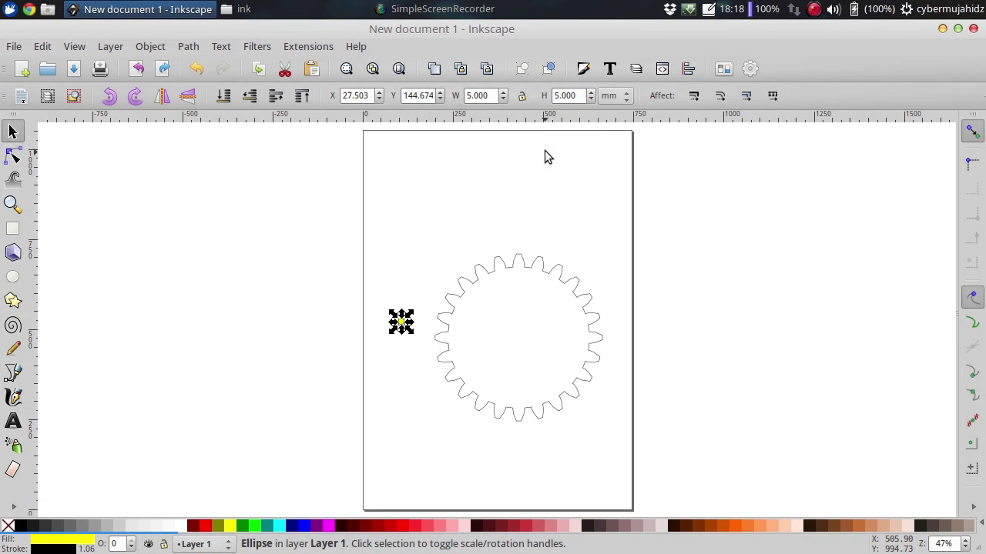
# Drag the yellow circle over to the gear, near its centre.
pyautogui.keyDown('ctrl'); pyautogui.scroll(3, 402, 320); pyautogui.keyUp('ctrl')
pyautogui.keyDown('ctrl'); pyautogui.scroll(2, 443, 325); pyautogui.keyUp('ctrl')
pyautogui.moveTo(444, 326); pyautogui.dragTo(836, 356)
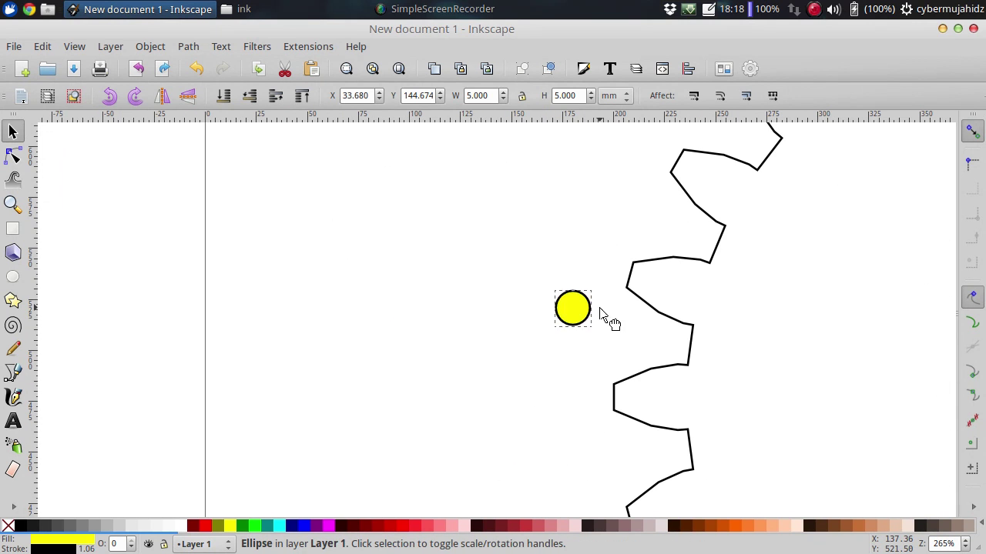
pyautogui.keyDown('shift'); pyautogui.hscroll(4, 800, 347); pyautogui.keyUp('shift')
pyautogui.keyDown('ctrl'); pyautogui.scroll(-3, 785, 345); pyautogui.keyUp('ctrl')
pyautogui.keyDown('shift'); pyautogui.hscroll(1, 785, 345); pyautogui.keyUp('shift')
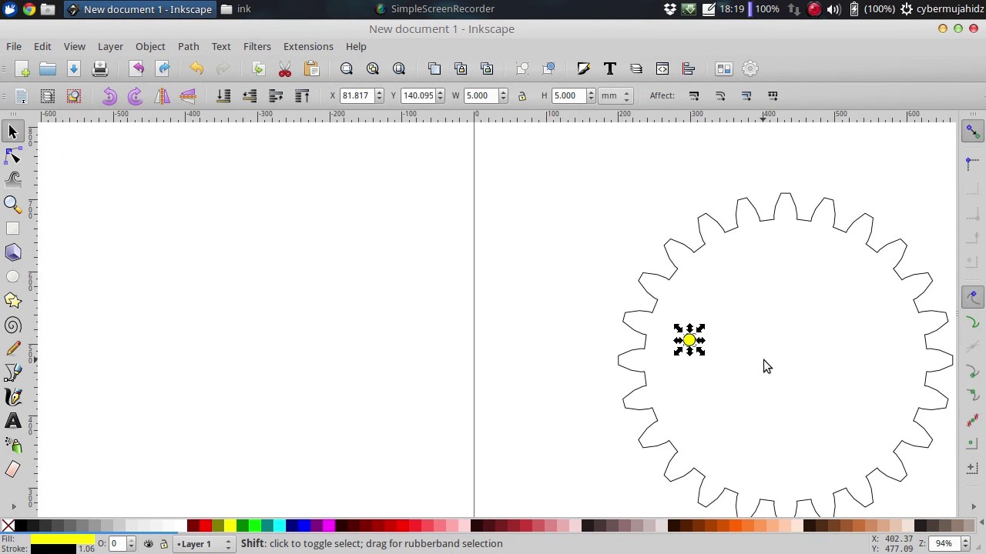
pyautogui.keyDown('shift'); pyautogui.hscroll(1, 763, 360); pyautogui.keyUp('shift')
pyautogui.keyDown('shift'); pyautogui.hscroll(2, 659, 347); pyautogui.keyUp('shift')
pyautogui.keyDown('shift'); pyautogui.hscroll(4, 660, 347); pyautogui.keyUp('shift')
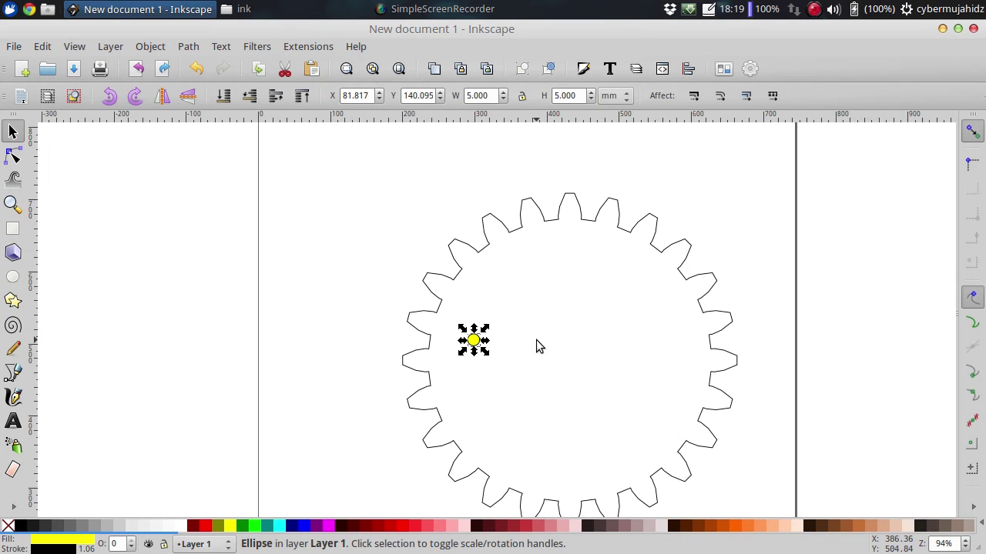
pyautogui.moveTo(484, 353); pyautogui.dragTo(563, 358)
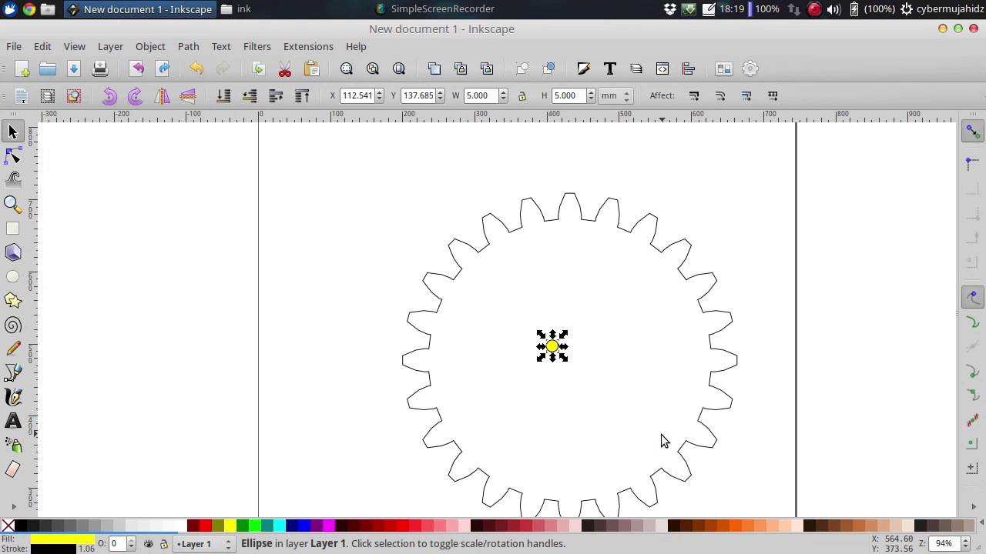
pyautogui.click(678, 263)
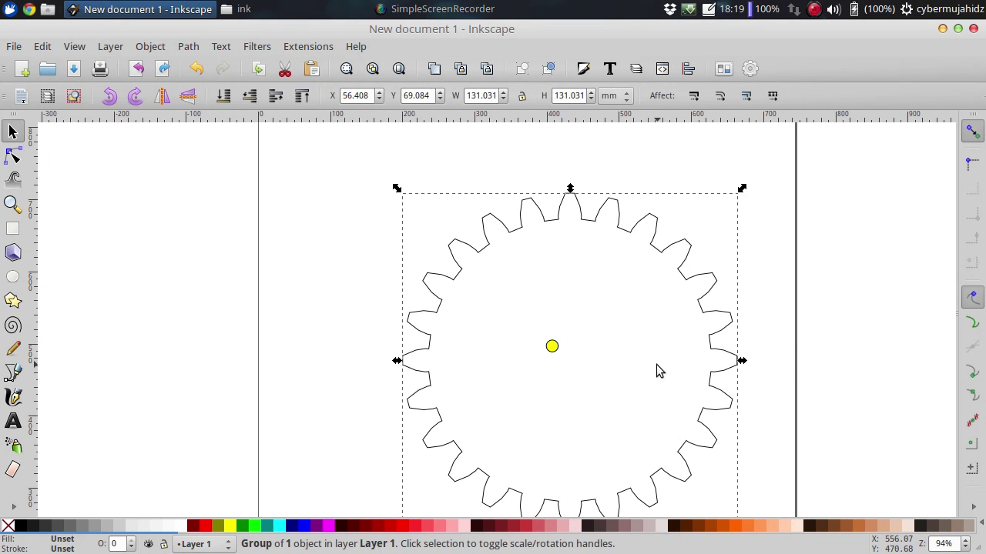
pyautogui.keyDown('shift'); pyautogui.hscroll(2, 654, 364); pyautogui.keyUp('shift')
pyautogui.scroll(-2, 604, 355)
pyautogui.moveTo(494, 293); pyautogui.dragTo(527, 317)
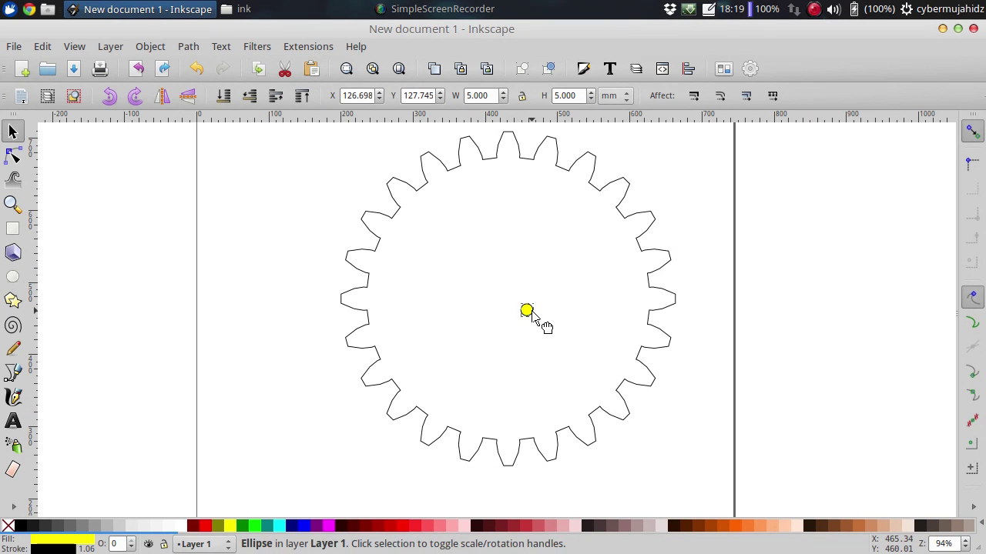
# Resize the circle to 10 × 10 mm and move it up-left inside the gear.
pyautogui.click(469, 97)
pyautogui.write('10')
pyautogui.click(557, 97)
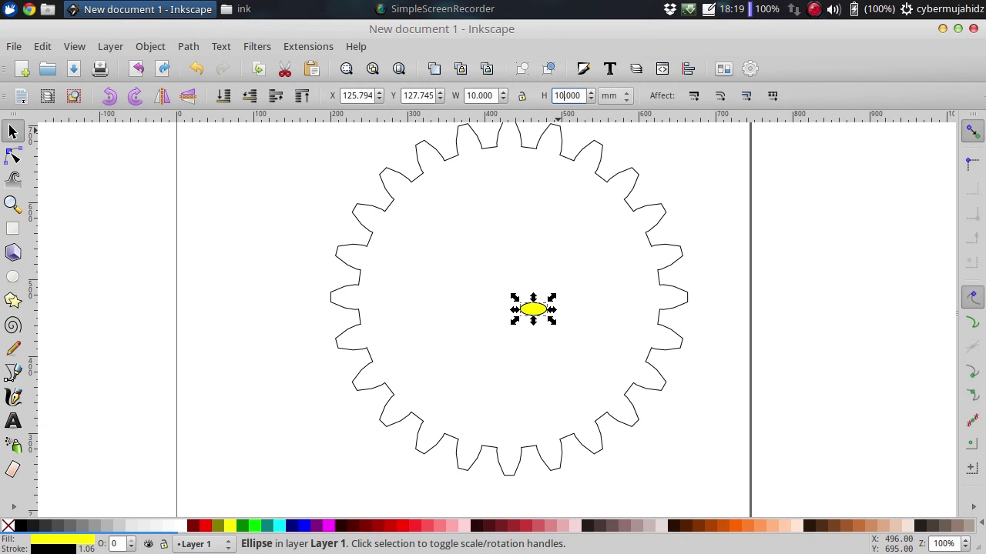
pyautogui.press('Return')
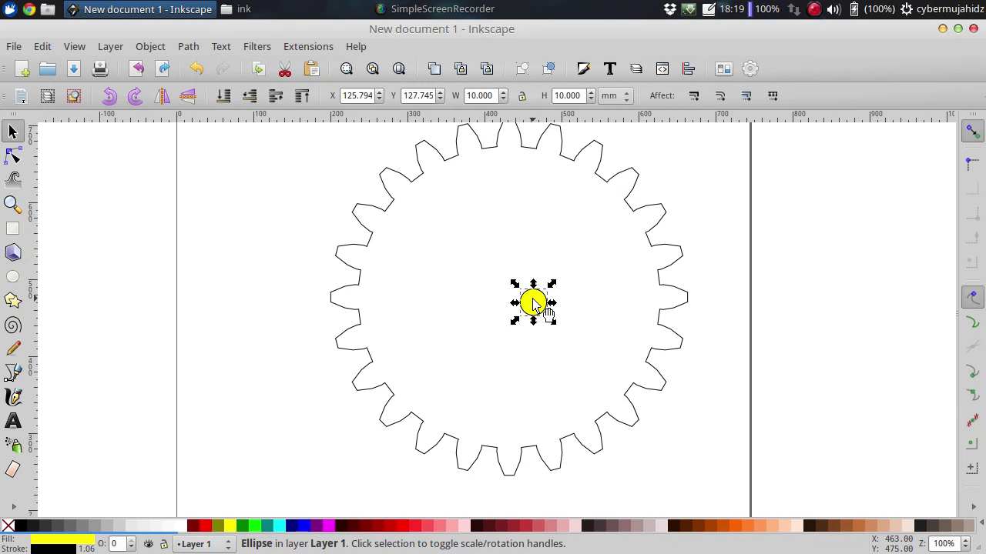
pyautogui.moveTo(533, 304); pyautogui.dragTo(486, 260)
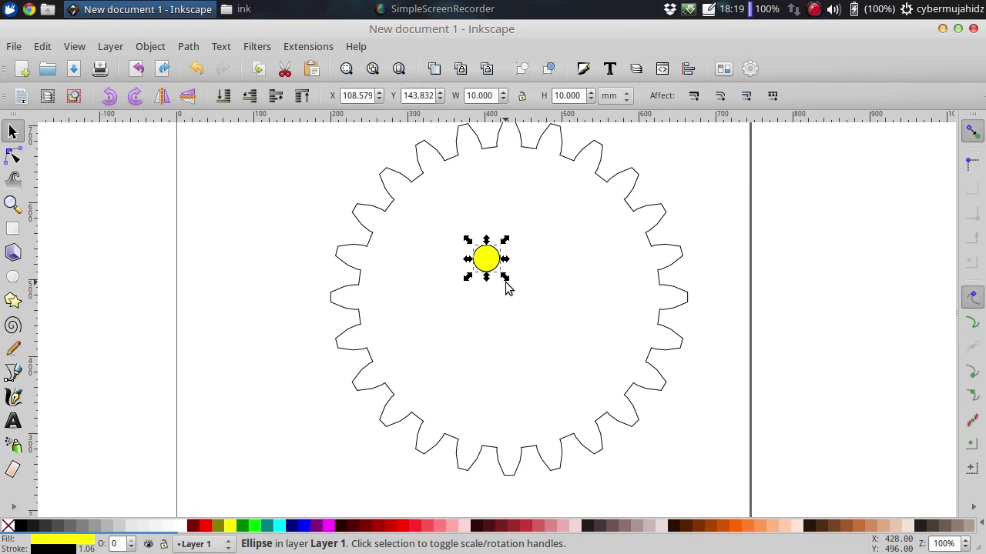
pyautogui.keyDown('ctrl'); pyautogui.scroll(-1, 507, 286); pyautogui.keyUp('ctrl')
pyautogui.keyDown('shift'); pyautogui.scroll(-1, 510, 279); pyautogui.keyUp('shift')
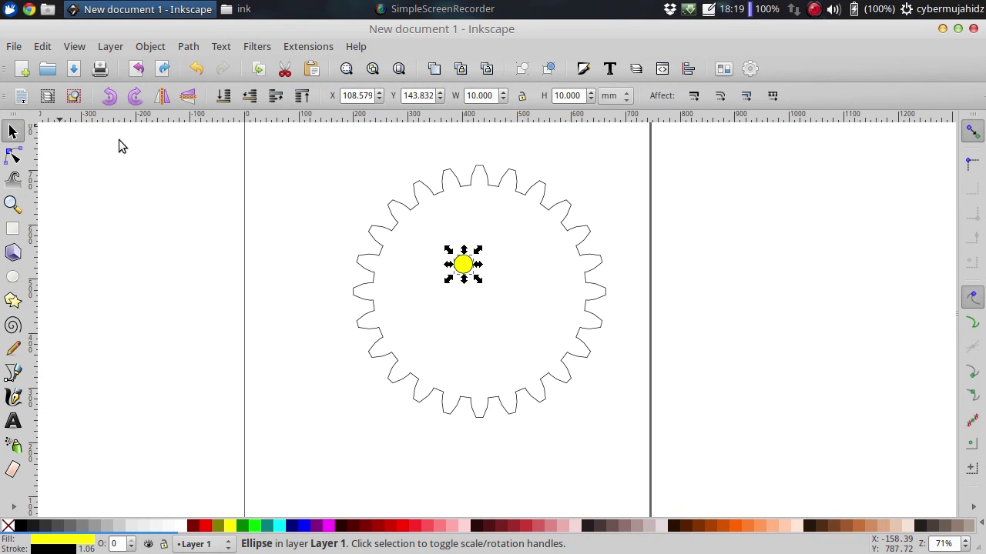
# Select gear and circle and centre them on both axes with Align and Distribute.
pyautogui.click(229, 152)
pyautogui.moveTo(235, 150); pyautogui.dragTo(642, 451)
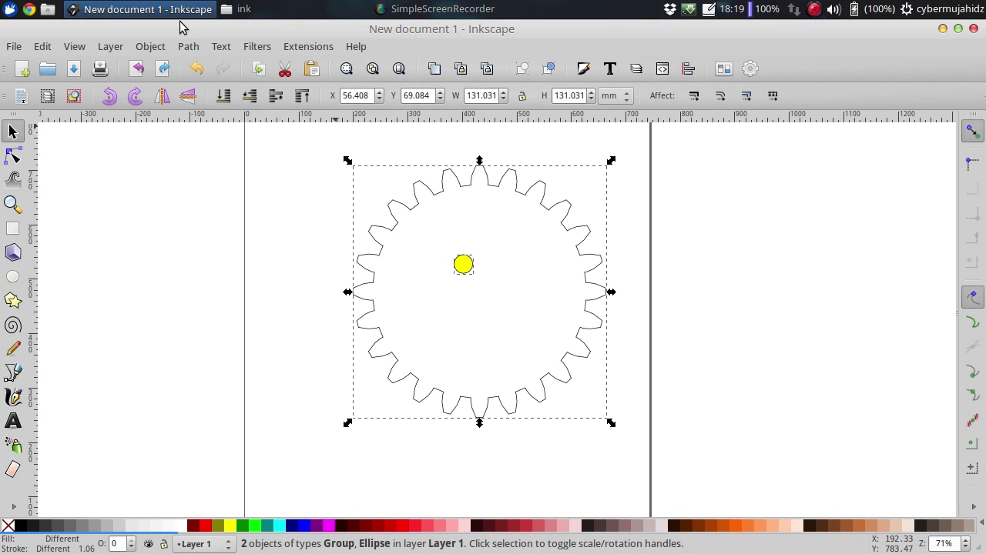
pyautogui.click(219, 49)
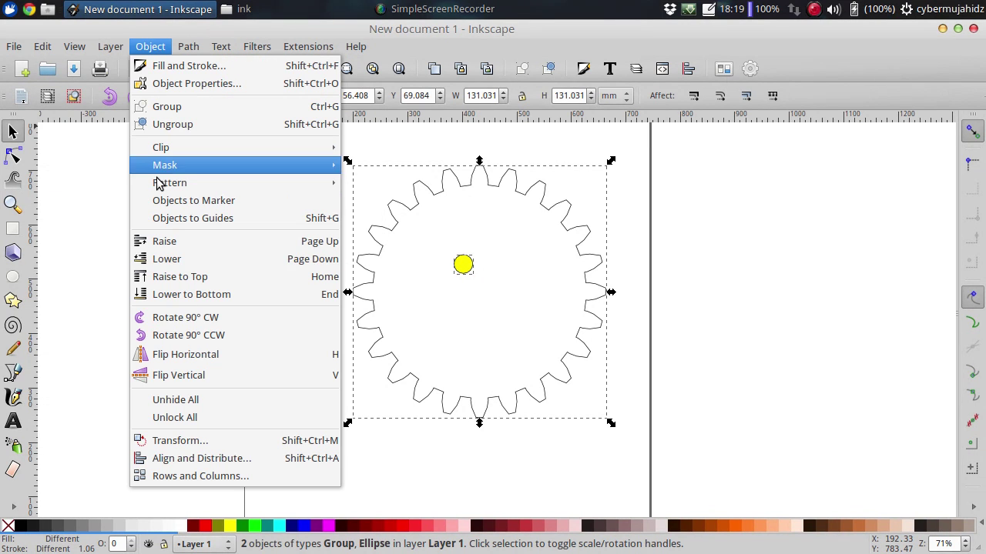
pyautogui.click(166, 452)
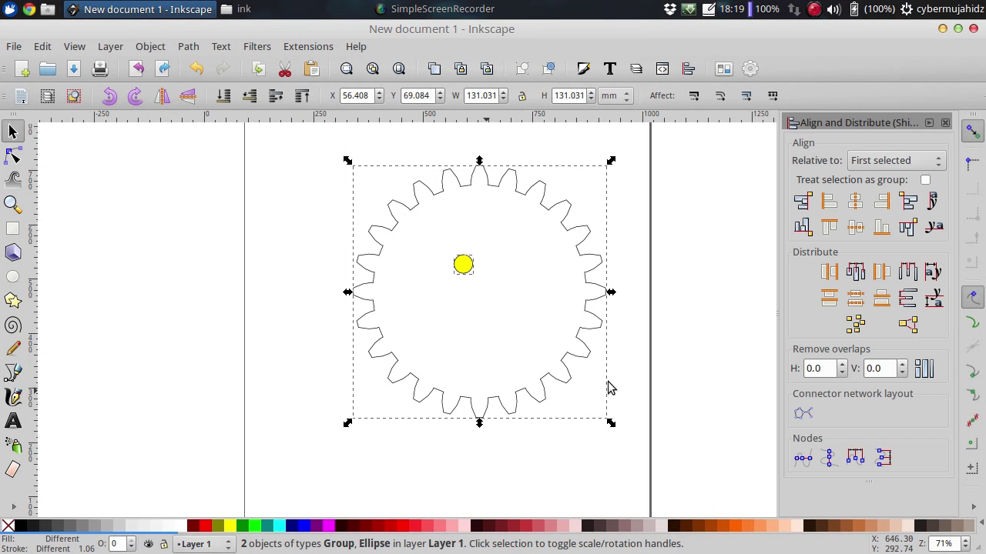
pyautogui.click(855, 228)
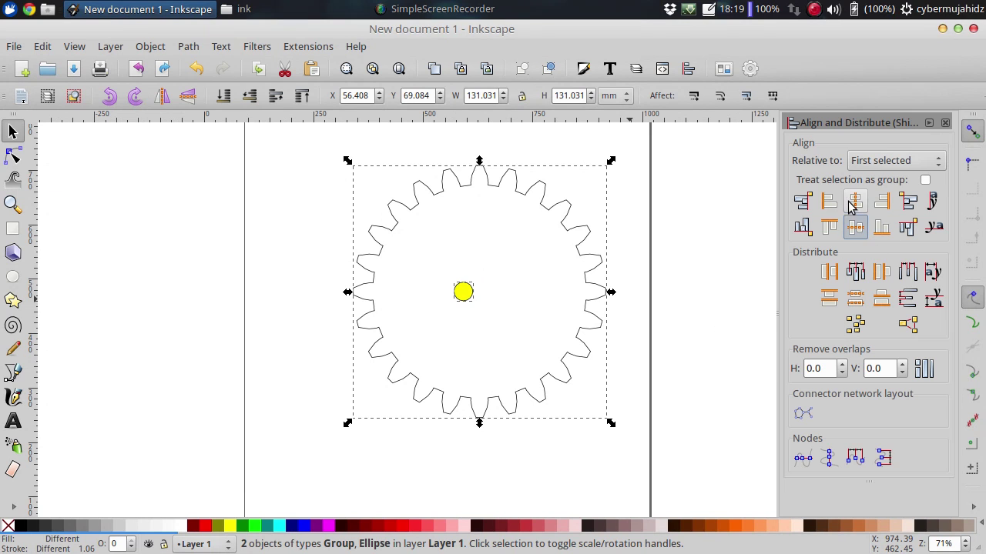
pyautogui.click(855, 202)
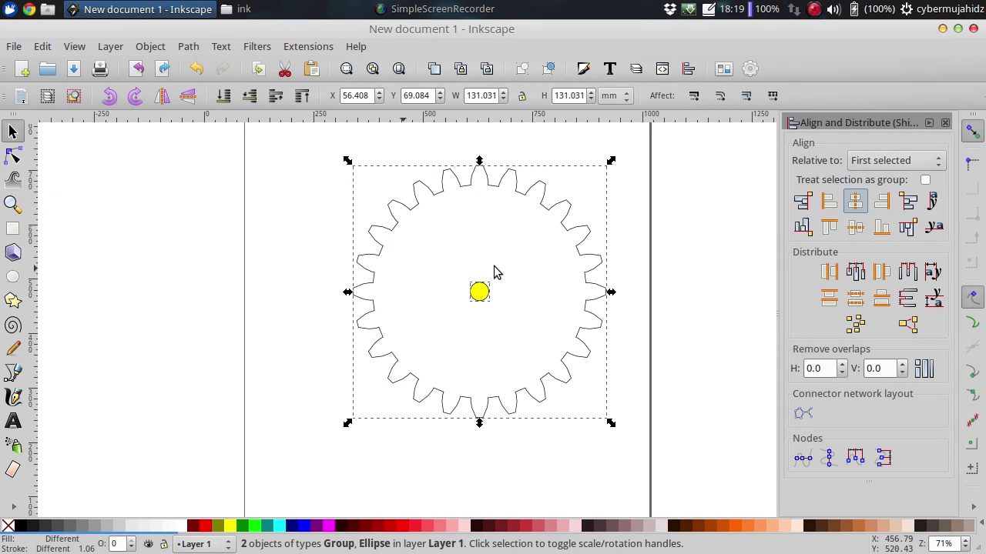
# Rotate the gear and circle together, then select the gear by itself.
pyautogui.click(572, 206)
pyautogui.moveTo(607, 164)
pyautogui.mouseDown()
pyautogui.moveTo(576, 394)
pyautogui.moveTo(608, 285)
pyautogui.moveTo(590, 295)
pyautogui.mouseUp()
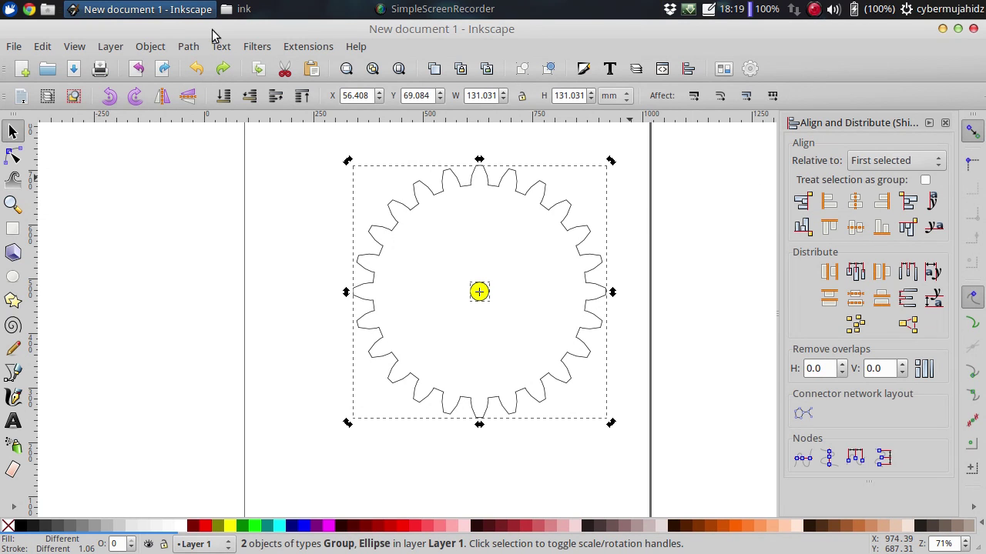
pyautogui.click(151, 47)
pyautogui.click(613, 201)
pyautogui.click(643, 201)
pyautogui.click(570, 208)
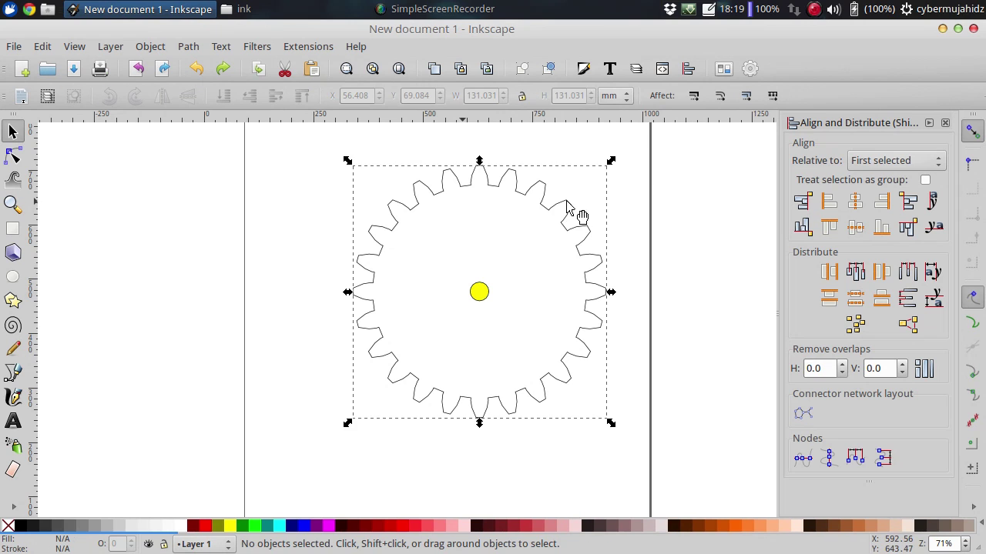
pyautogui.click(151, 47)
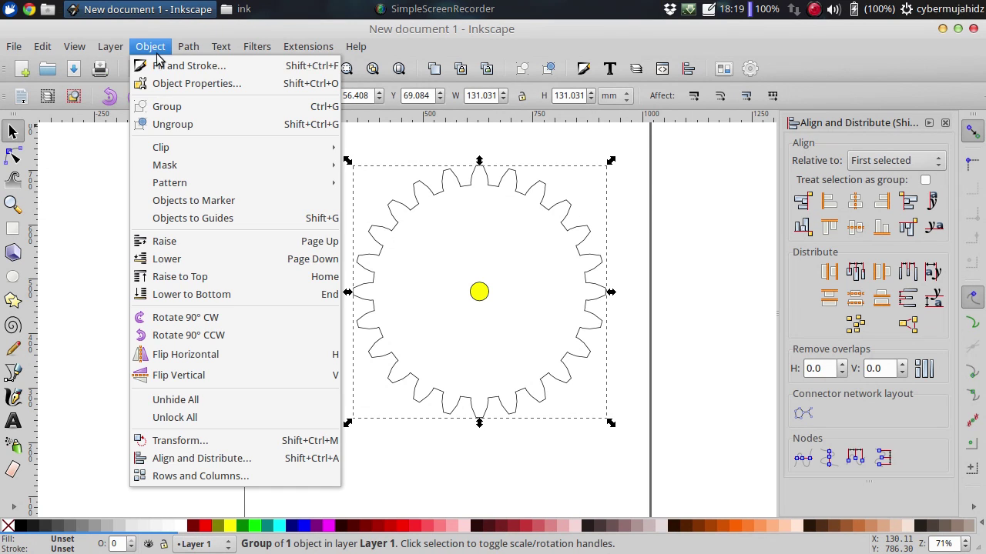
pyautogui.click(162, 67)
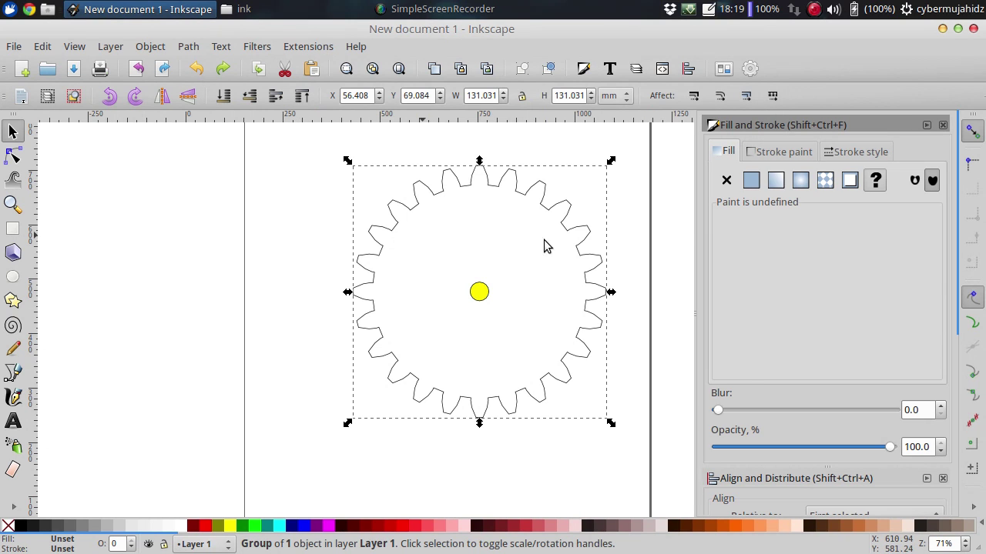
# Give the gear a flat 30% gray fill (b3b3b3ff) in Fill and Stroke.
pyautogui.click(779, 152)
pyautogui.click(726, 151)
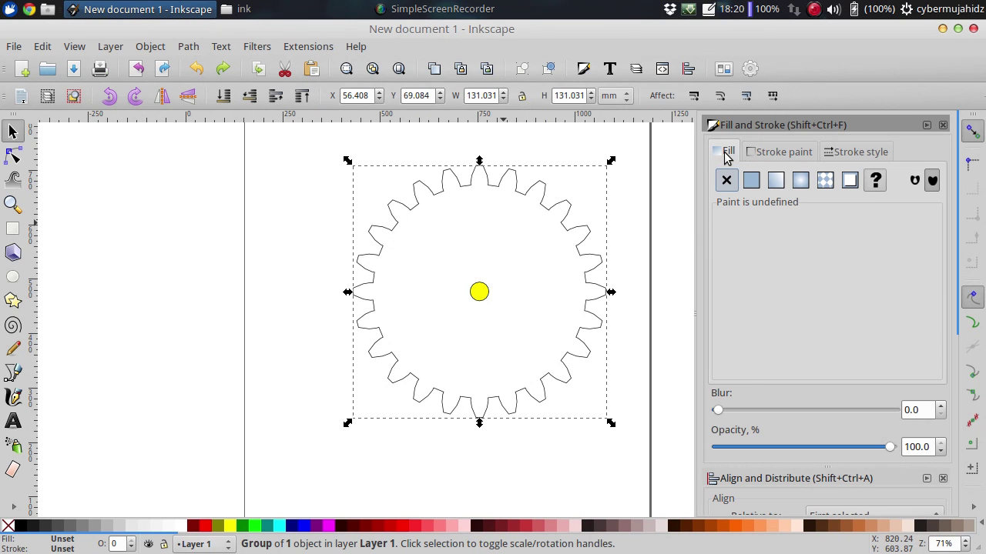
pyautogui.click(751, 179)
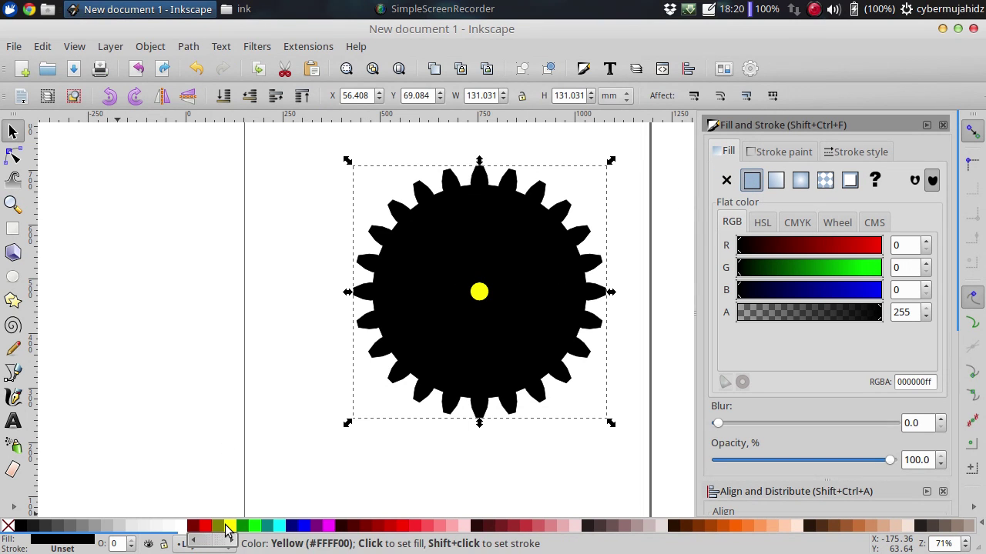
pyautogui.click(226, 527)
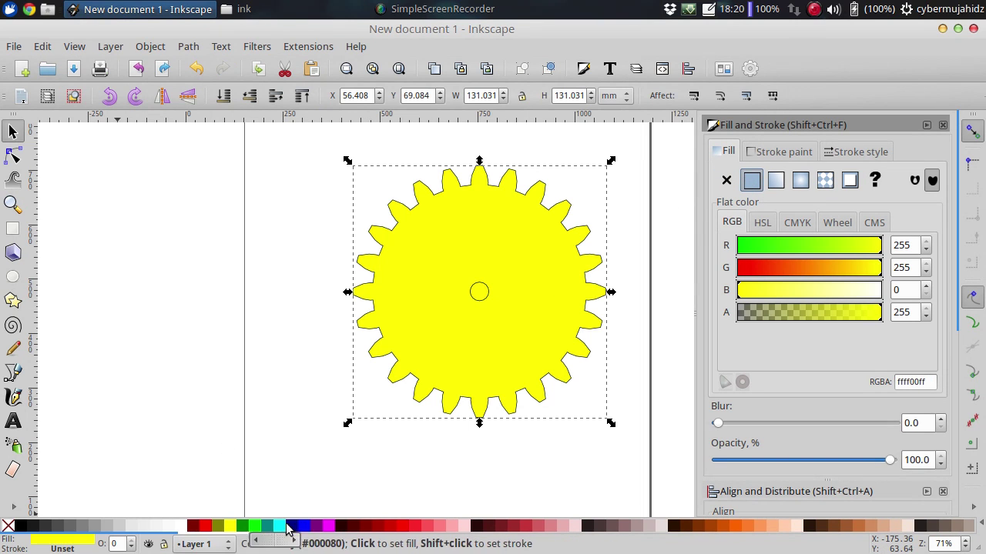
pyautogui.click(112, 528)
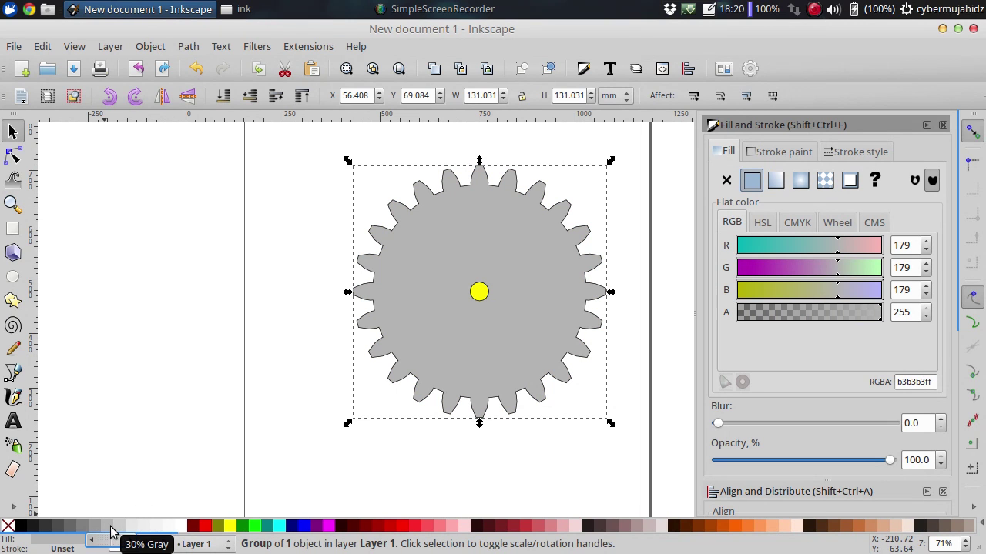
pyautogui.click(941, 125)
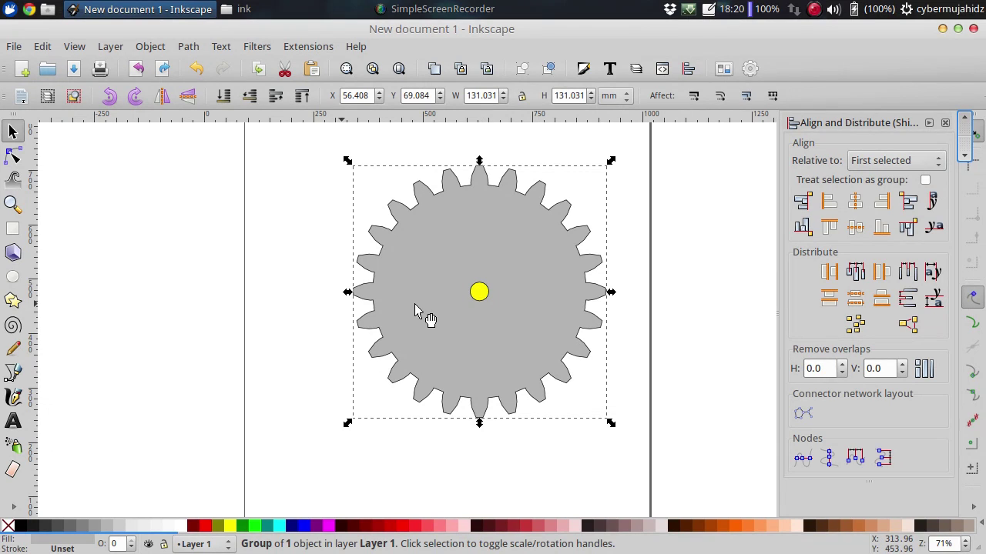
# Save the drawing as mygear.svg in Pictures/post/TDRAW/ink/gear.
pyautogui.click(13, 46)
pyautogui.click(45, 137)
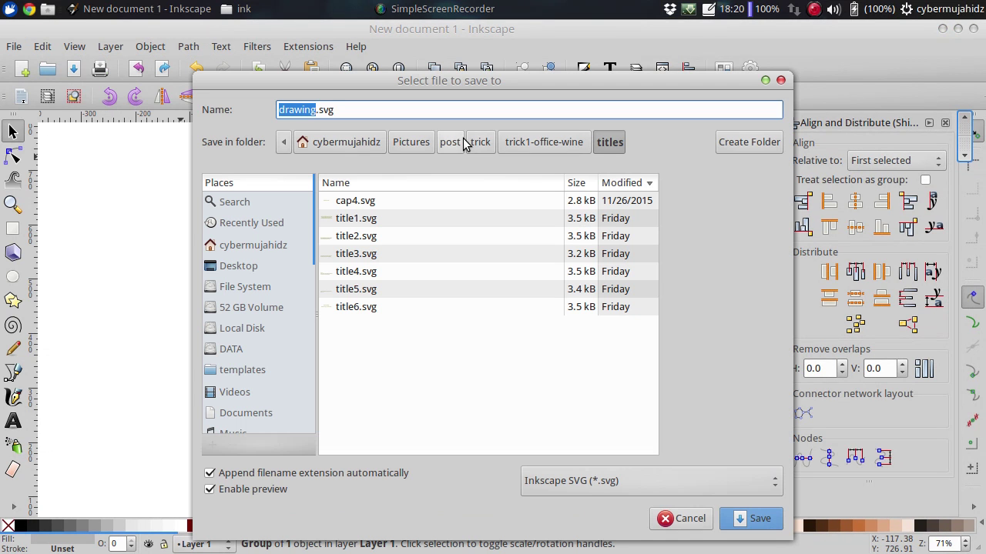
pyautogui.click(455, 143)
pyautogui.click(478, 144)
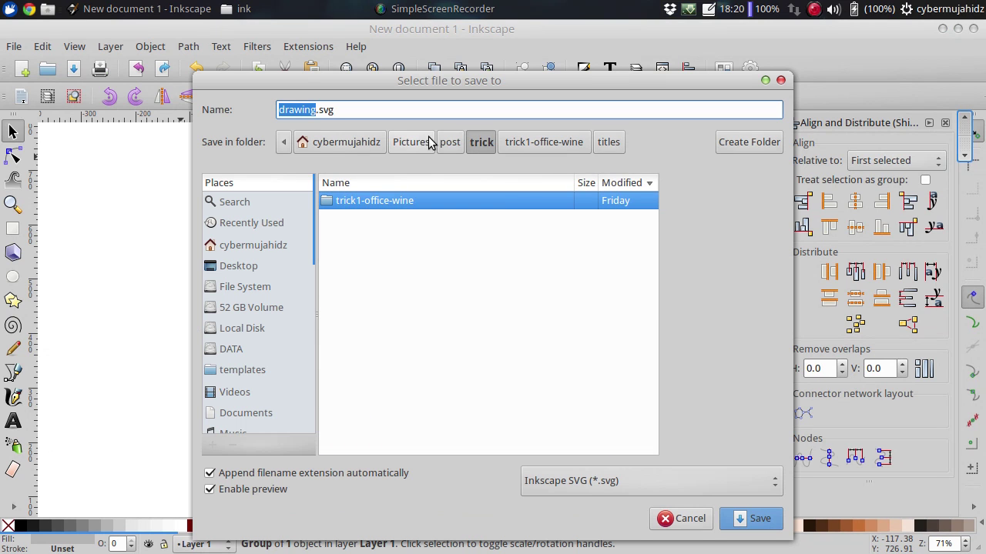
pyautogui.click(450, 142)
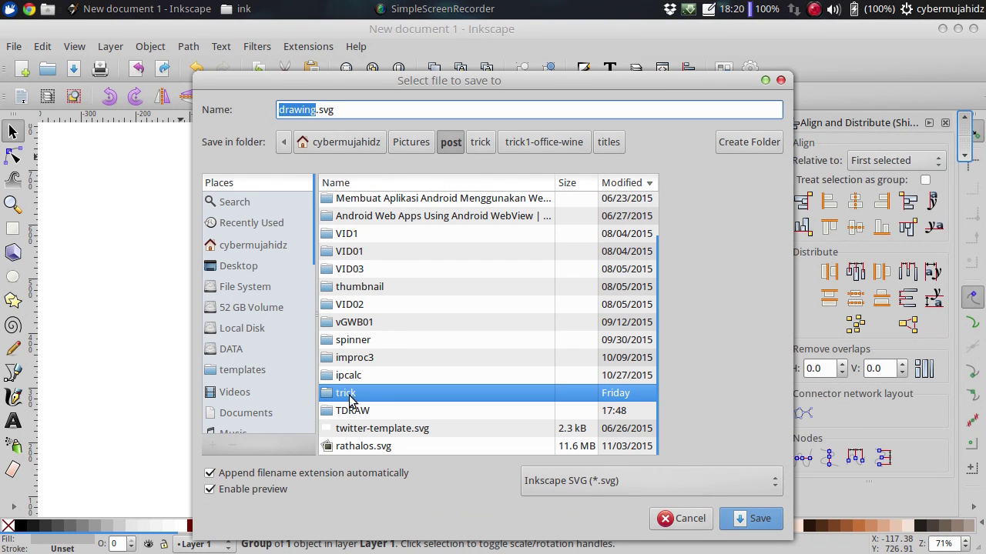
pyautogui.doubleClick(347, 412)
pyautogui.doubleClick(347, 291)
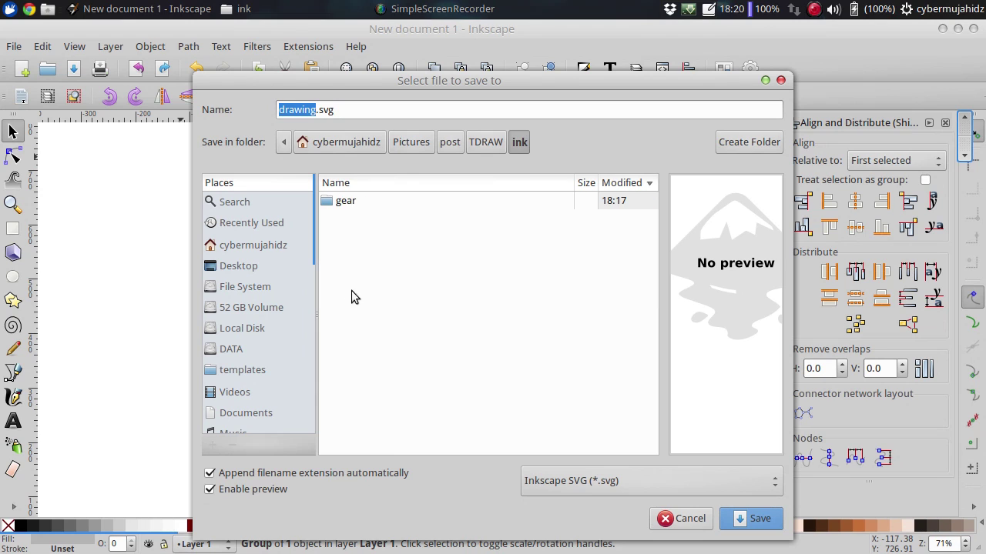
pyautogui.doubleClick(345, 201)
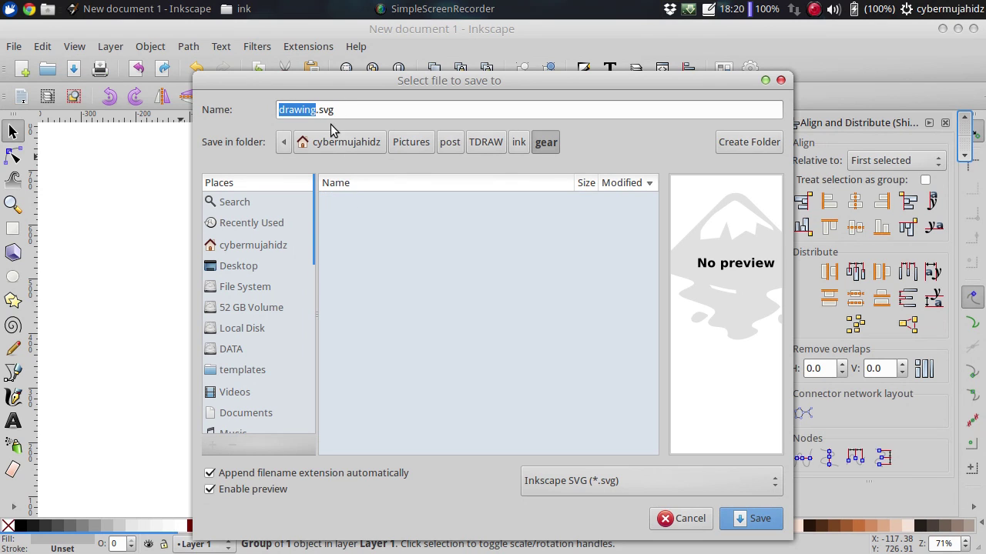
pyautogui.doubleClick(310, 110)
pyautogui.write('mygear')
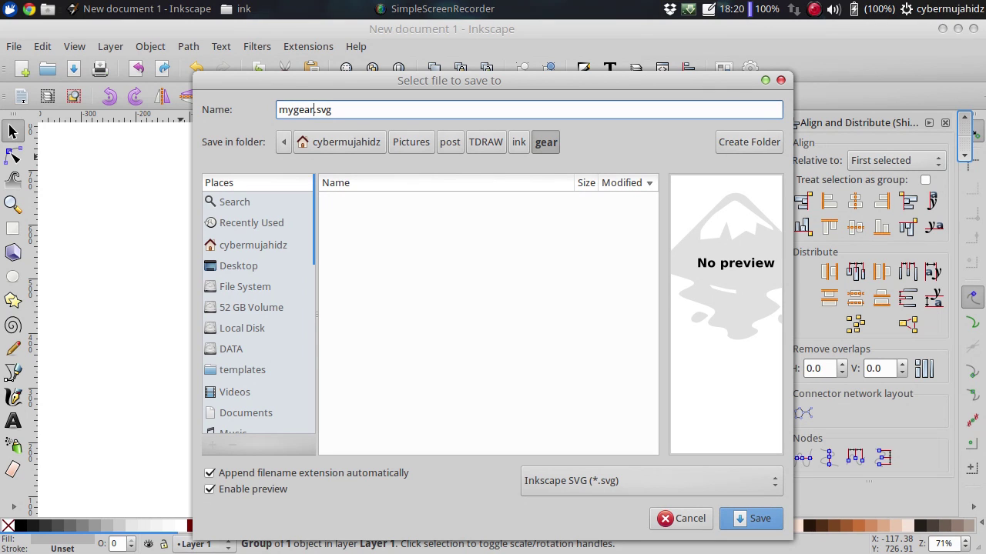
pyautogui.doubleClick(347, 111)
pyautogui.click(744, 516)
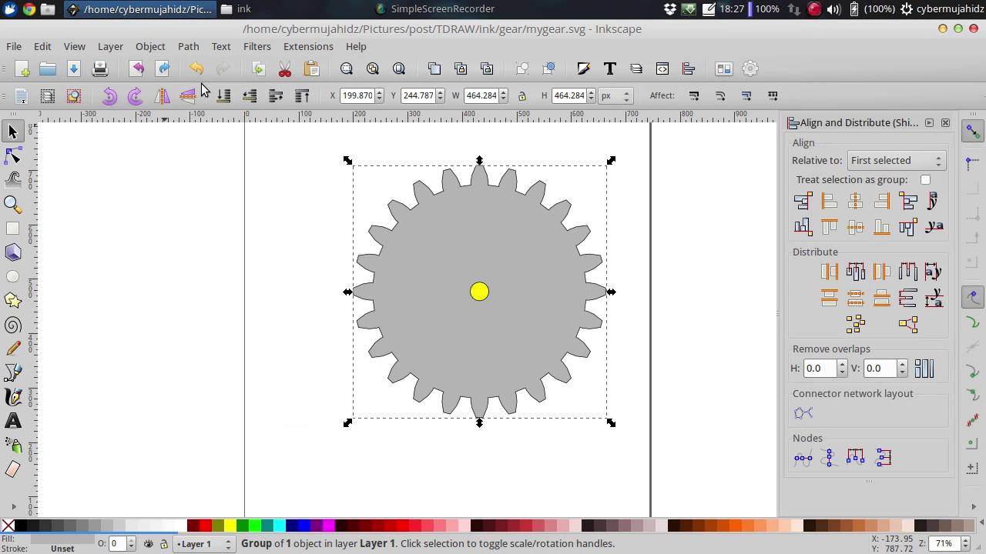
# Launch Blender, maximise its window, and delete the default cube.
pyautogui.click(8, 14)
pyautogui.write('bl')
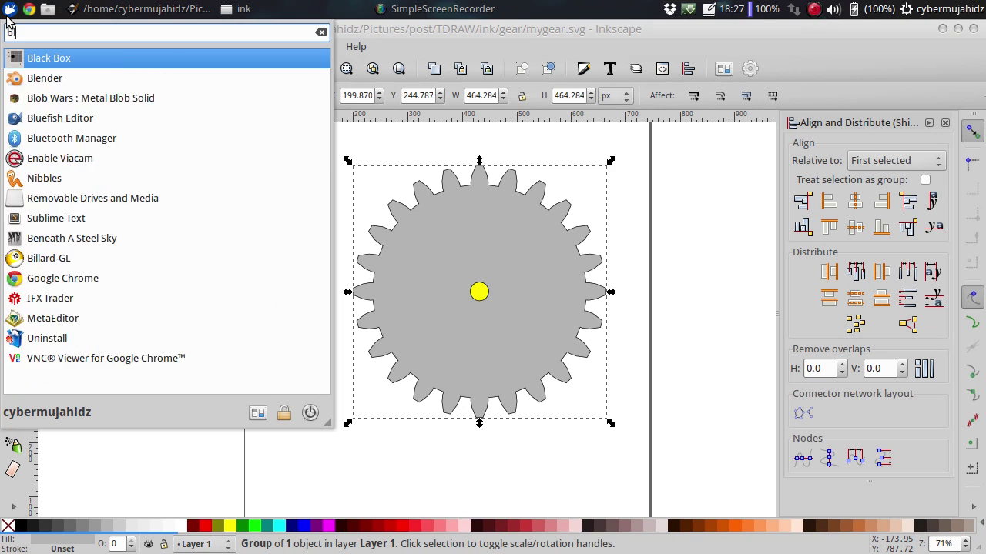
pyautogui.press('Escape')
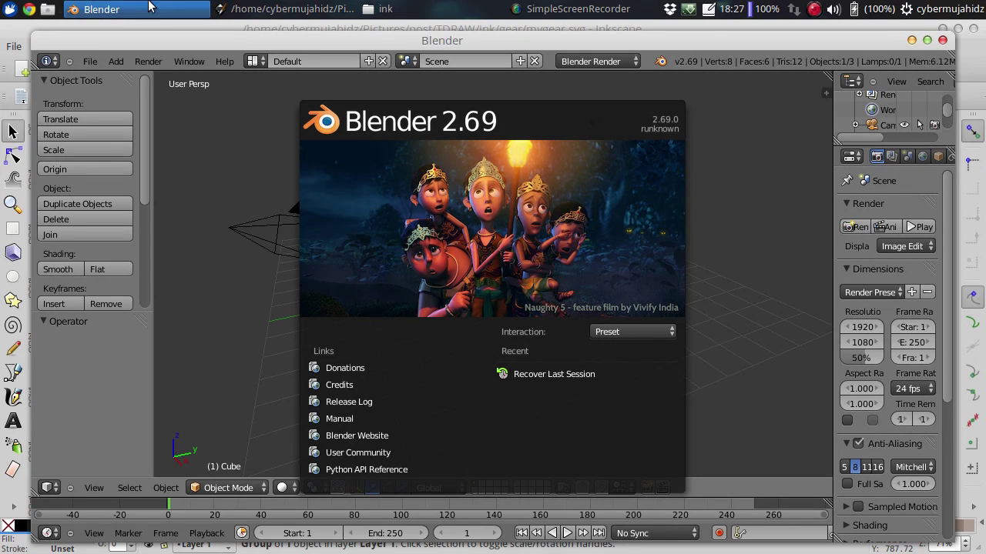
pyautogui.click(927, 39)
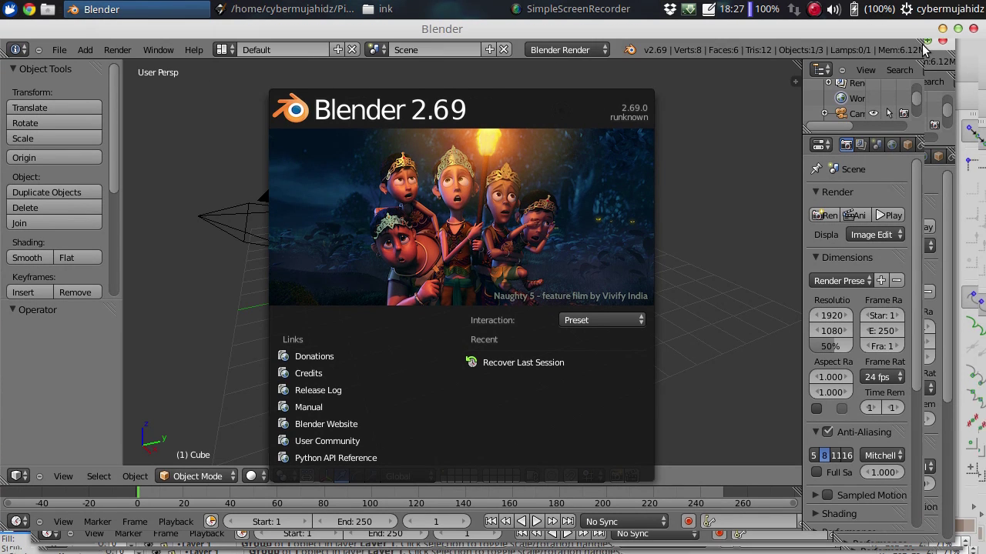
pyautogui.scroll(1, 490, 325)
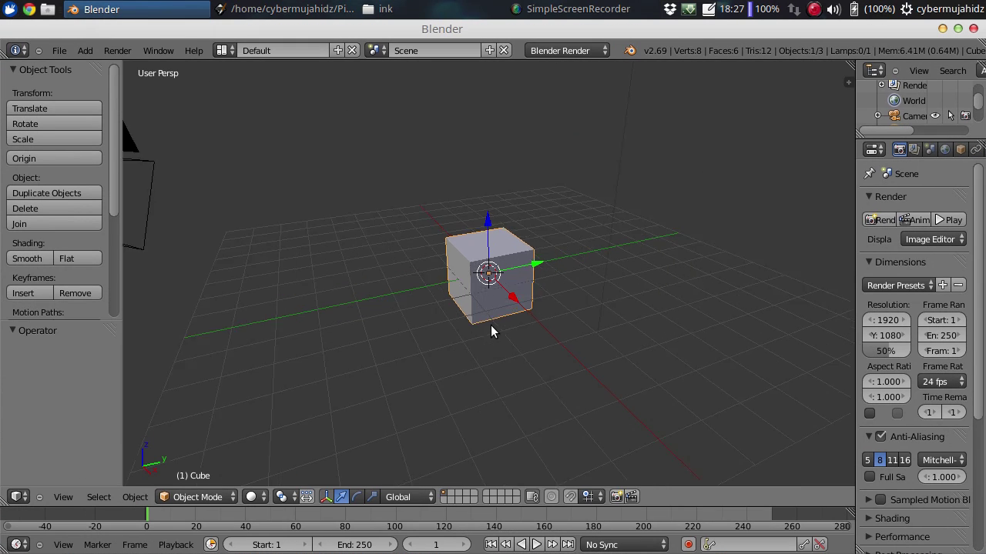
pyautogui.scroll(2, 490, 332)
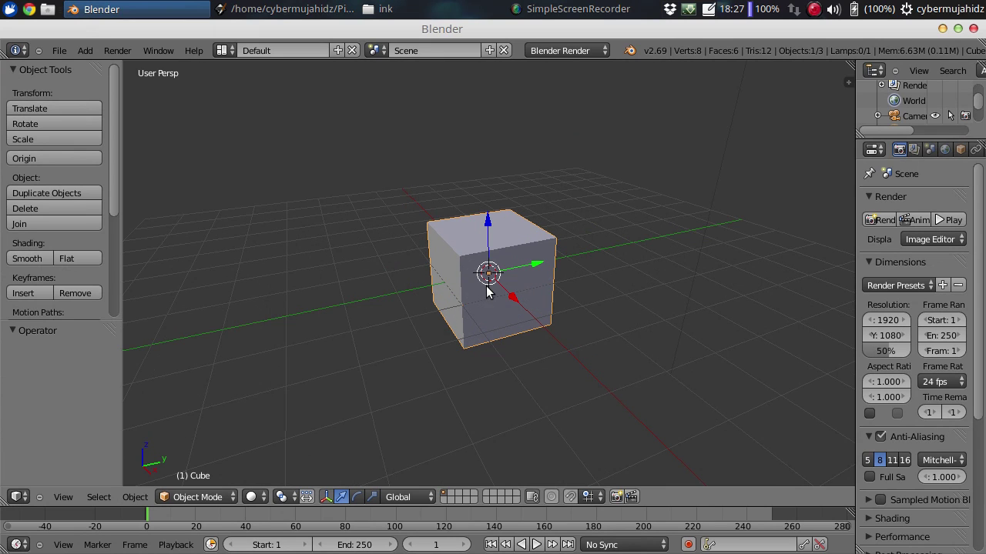
pyautogui.press('x')
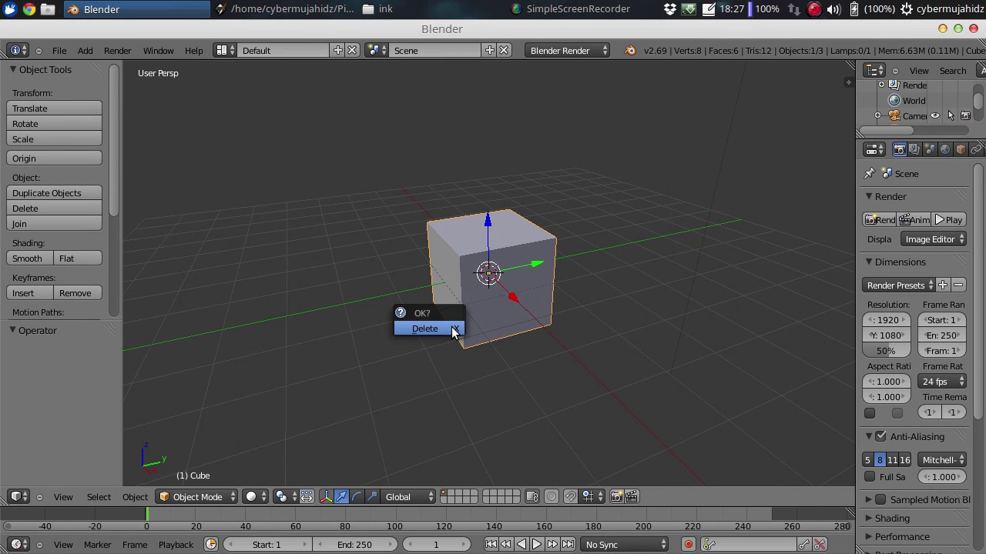
pyautogui.click(453, 330)
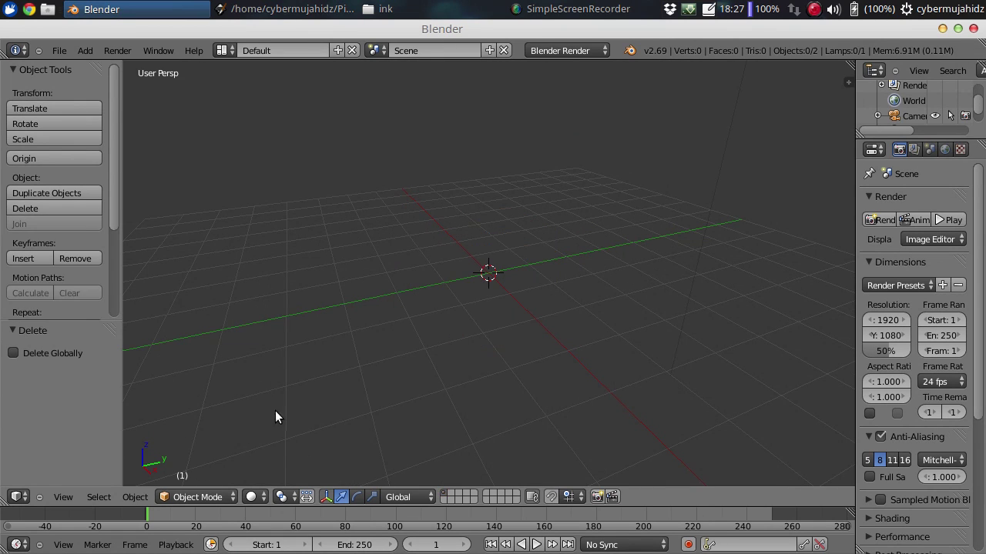
# Open the SVG importer and set the folder path to Pictures/post/.
pyautogui.click(54, 52)
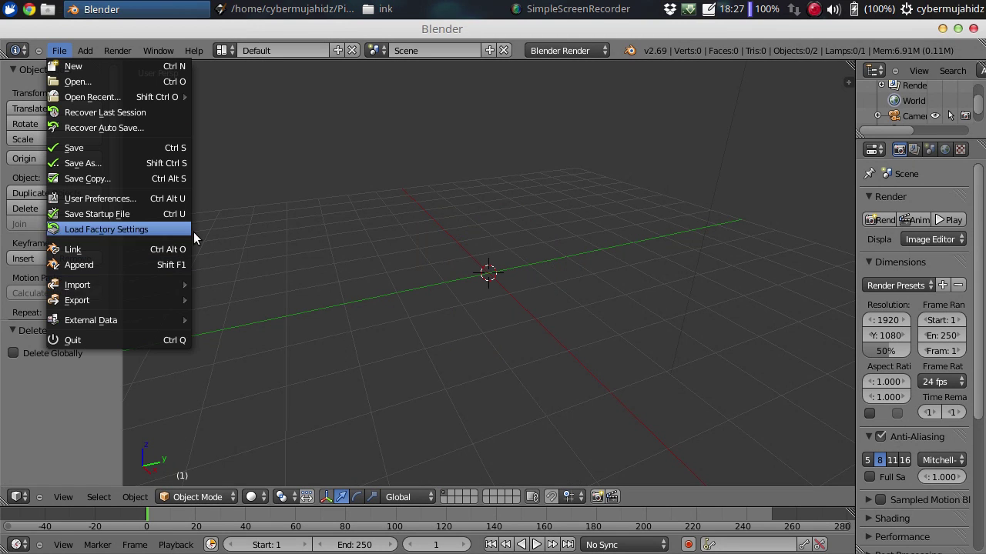
pyautogui.click(54, 53)
pyautogui.moveTo(77, 285)
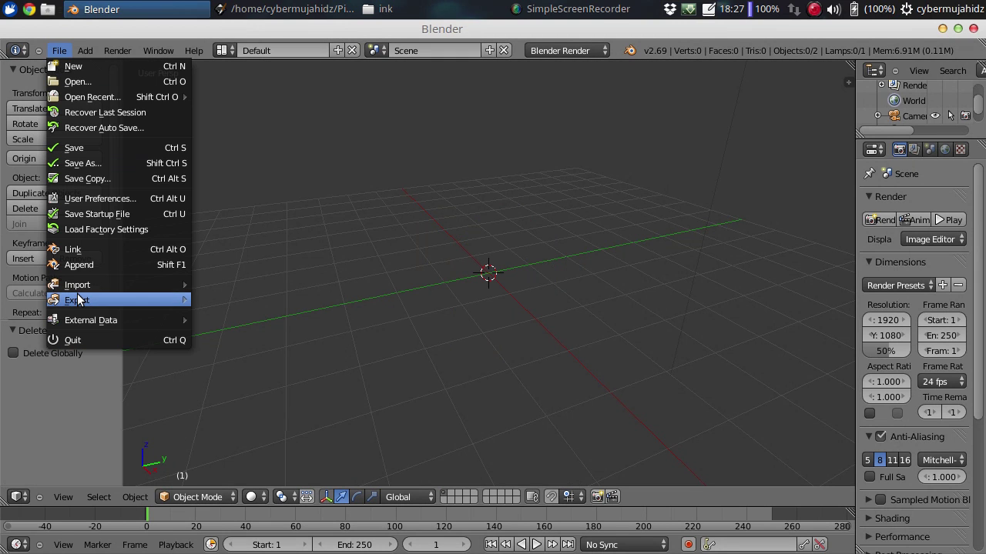
pyautogui.click(229, 299)
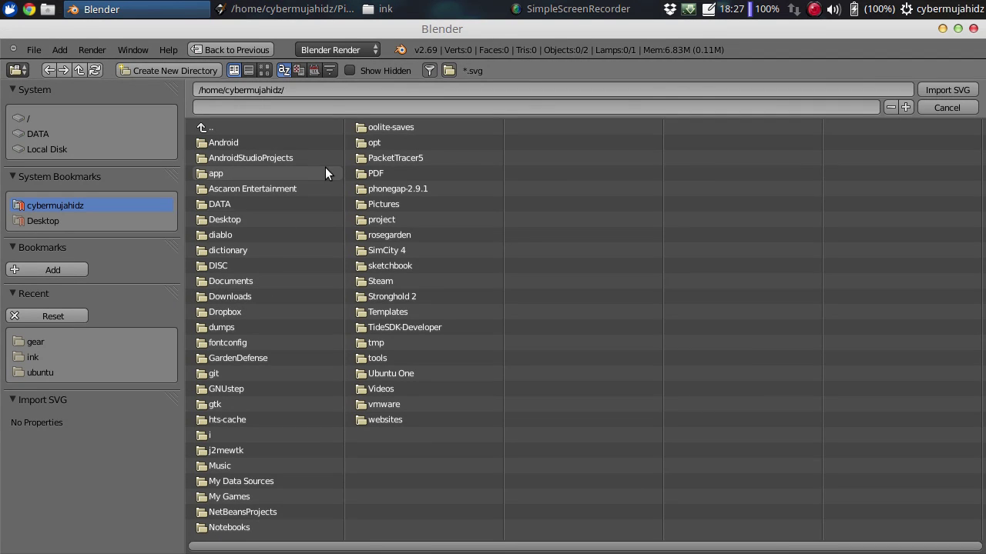
pyautogui.click(295, 88)
pyautogui.click(295, 91)
pyautogui.write('po')
pyautogui.press('Return')
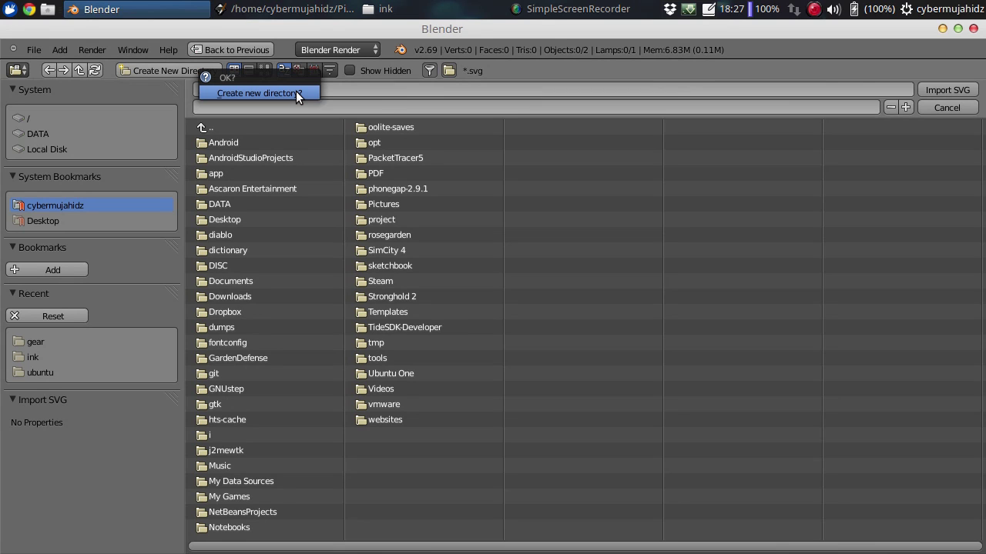
pyautogui.click(295, 93)
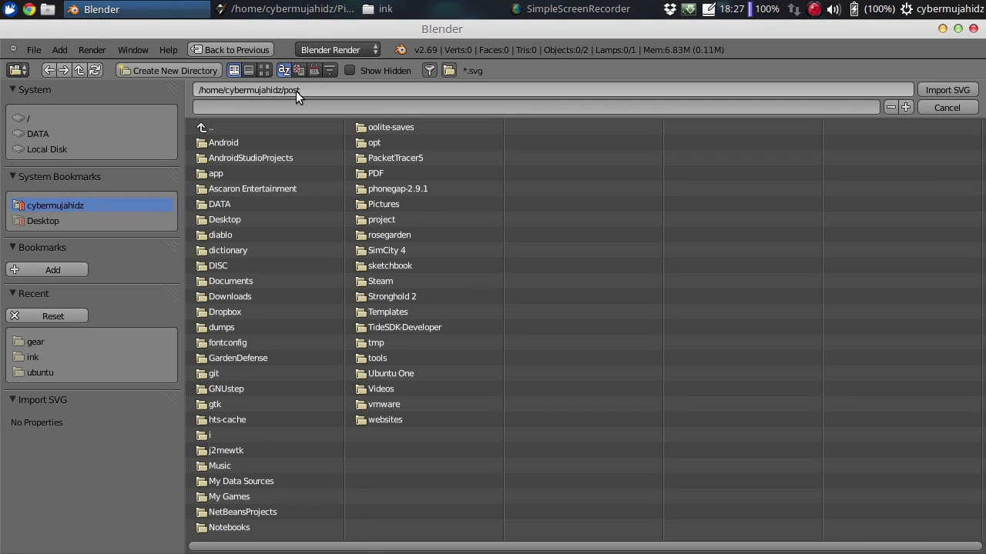
pyautogui.click(296, 91)
pyautogui.doubleClick(308, 92)
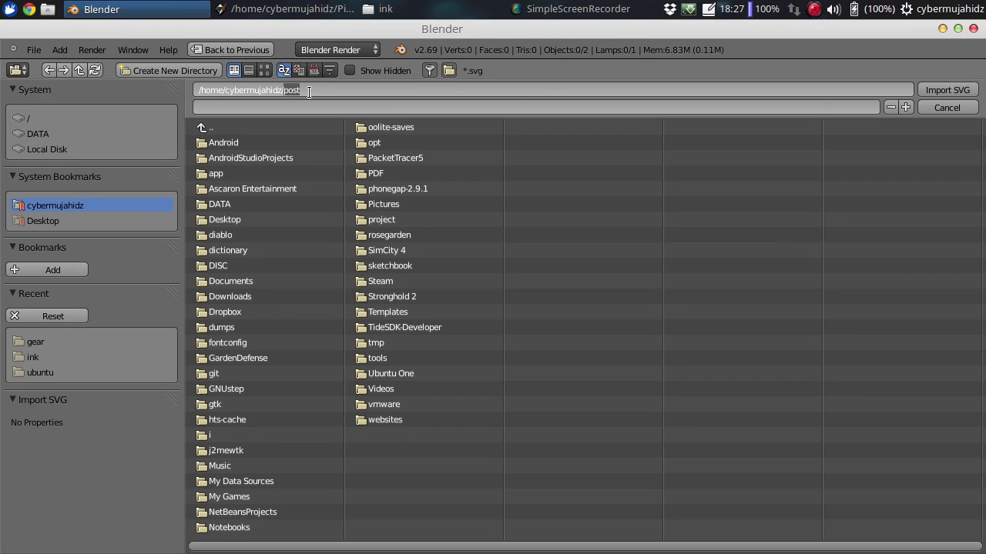
pyautogui.write('Pictures/post/')
pyautogui.press('Return')
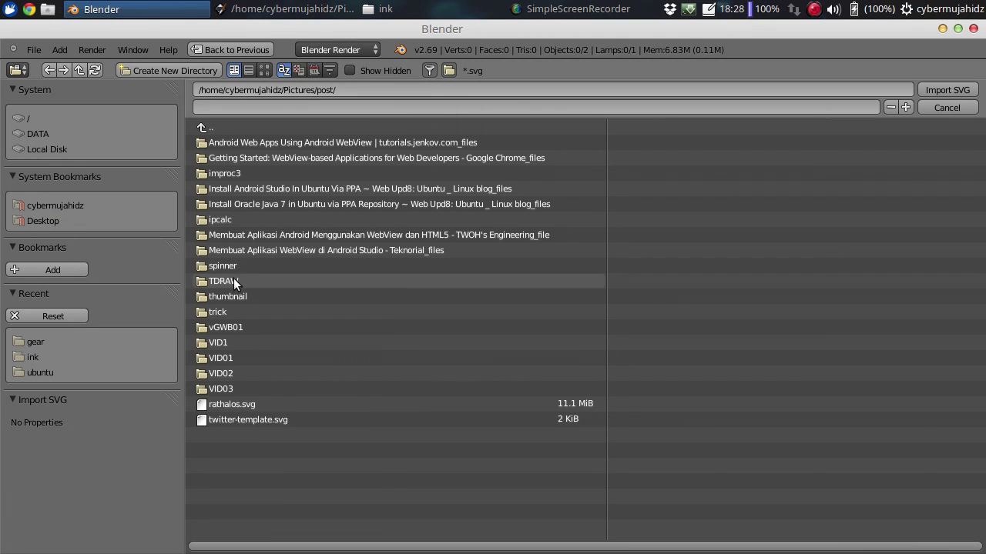
# Browse into TDRAW/ink/gear and import mygear.svg.
pyautogui.click(233, 280)
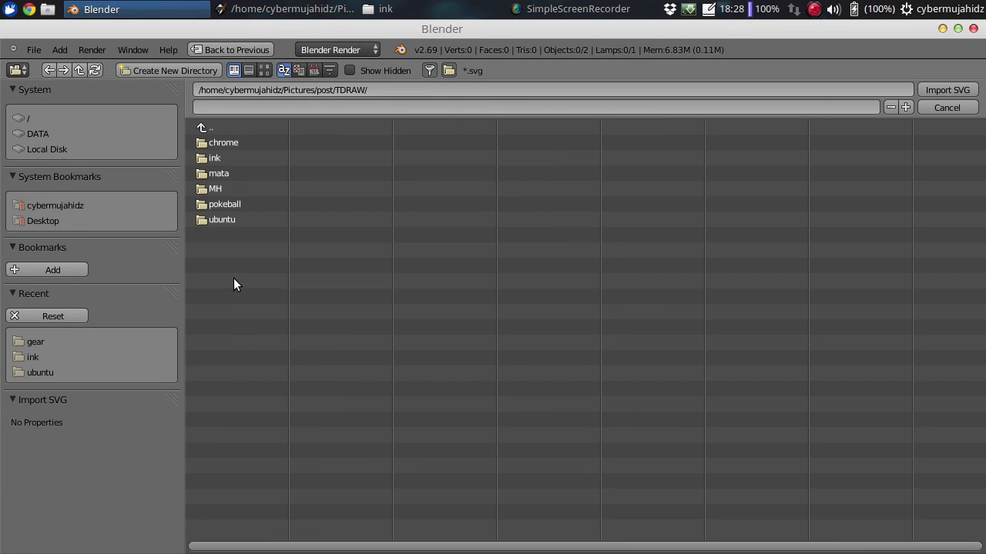
pyautogui.click(215, 157)
pyautogui.click(216, 146)
pyautogui.click(231, 143)
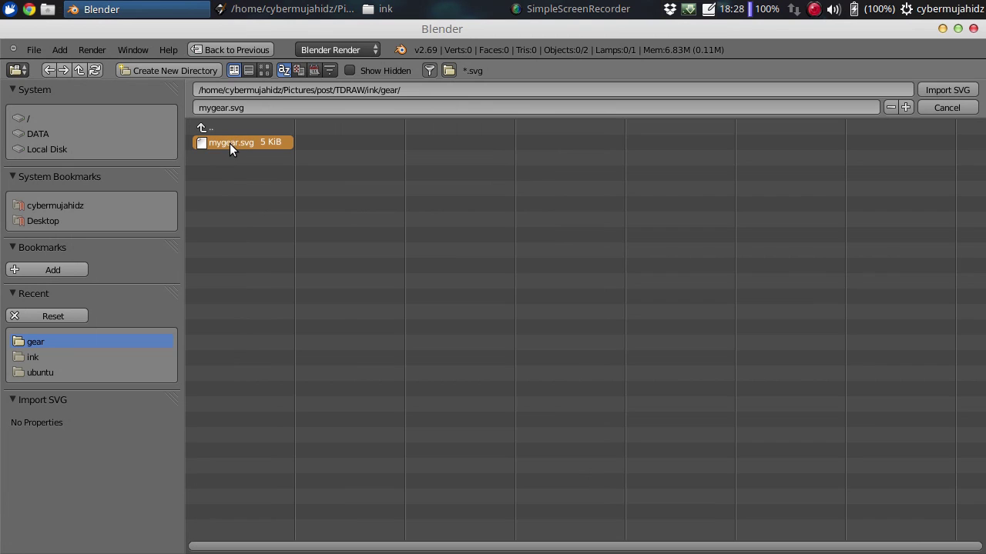
pyautogui.doubleClick(229, 144)
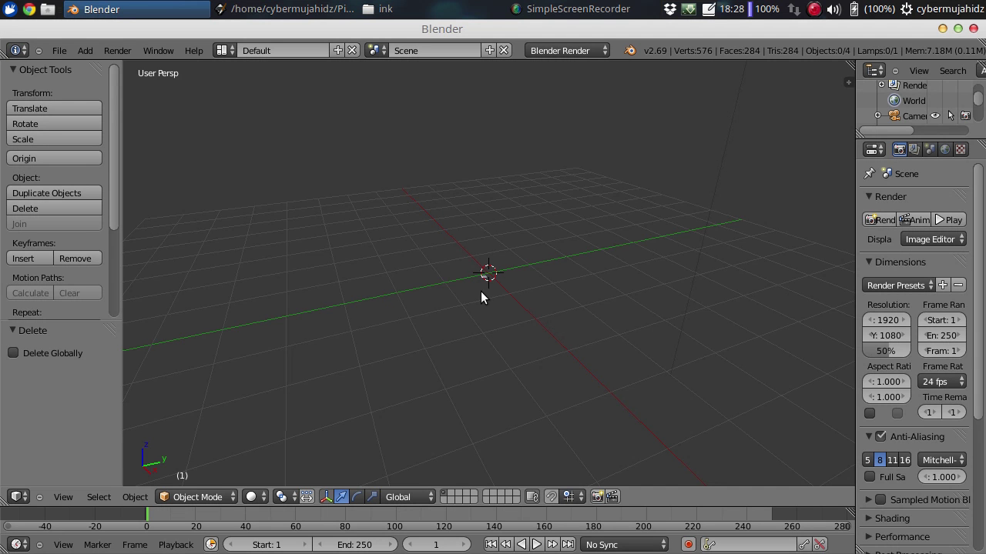
# In Object mode, set the small centre circle's origin to its own geometry with Origin to Geometry.
pyautogui.scroll(2, 478, 283)
pyautogui.scroll(3, 456, 304)
pyautogui.scroll(3, 377, 343)
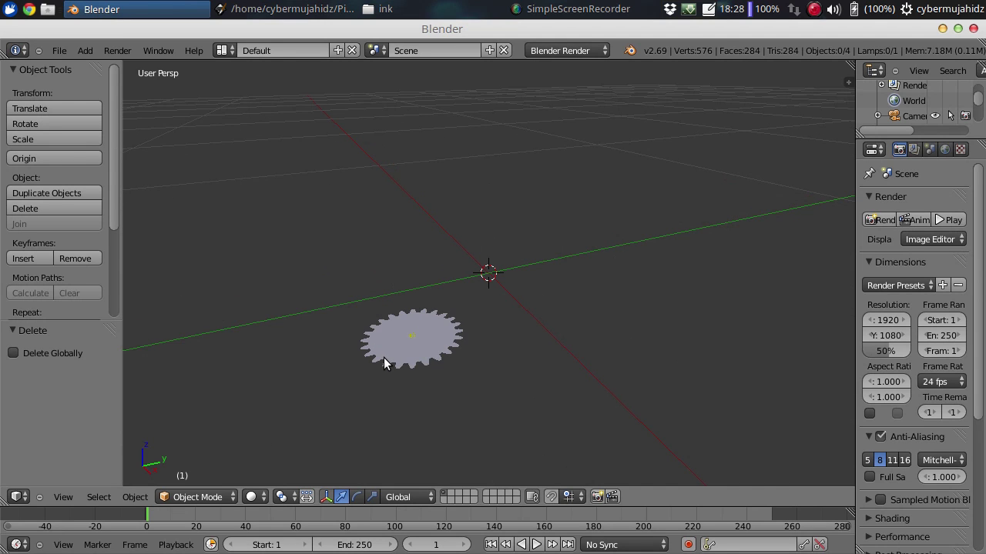
pyautogui.keyDown('ctrl'); pyautogui.scroll(-2, 383, 357); pyautogui.keyUp('ctrl')
pyautogui.keyDown('ctrl'); pyautogui.scroll(3, 384, 358); pyautogui.keyUp('ctrl')
pyautogui.keyDown('ctrl'); pyautogui.scroll(1, 461, 354); pyautogui.keyUp('ctrl')
pyautogui.scroll(2, 462, 365)
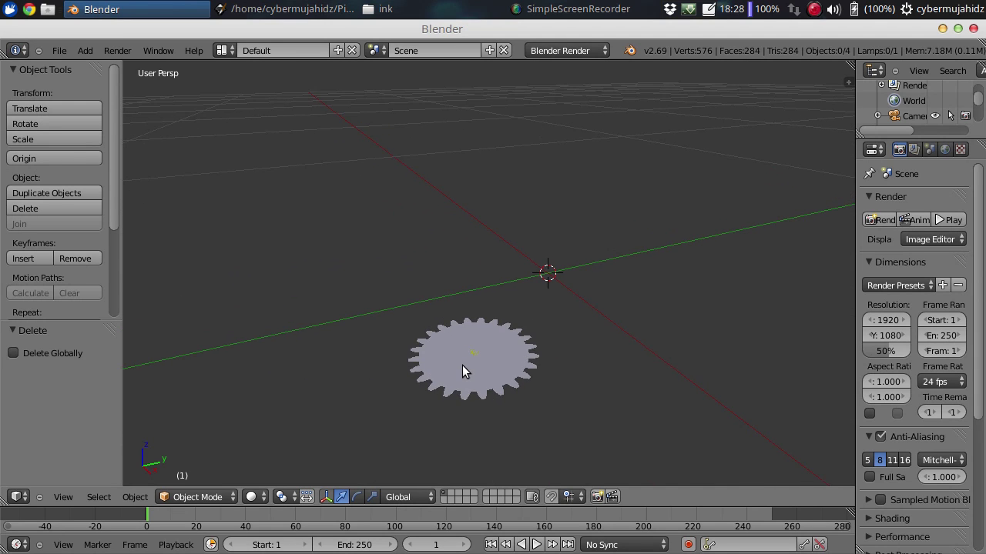
pyautogui.scroll(2, 462, 365)
pyautogui.keyDown('shift'); pyautogui.scroll(-2, 462, 365); pyautogui.keyUp('shift')
pyautogui.keyDown('shift'); pyautogui.scroll(1, 462, 365); pyautogui.keyUp('shift')
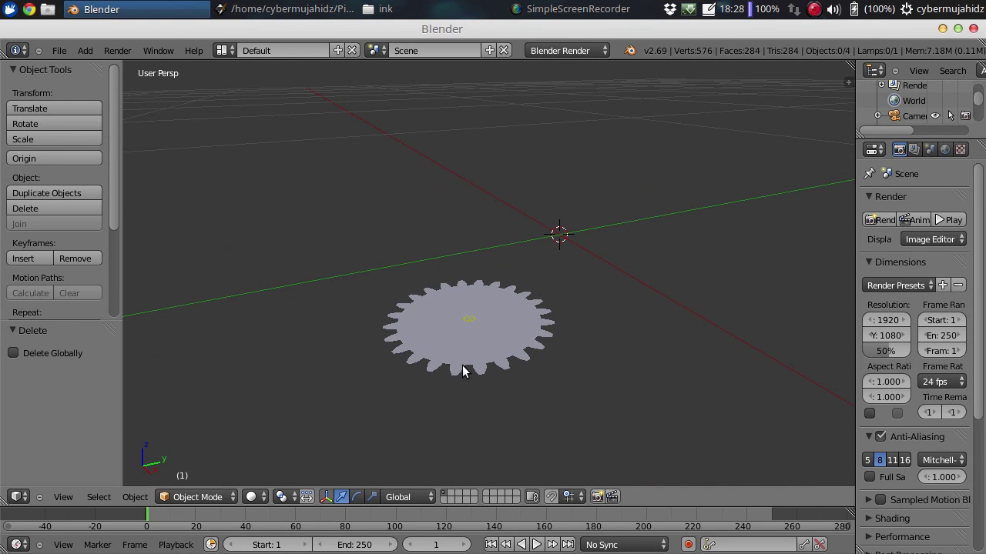
pyautogui.rightClick(483, 340)
pyautogui.rightClick(471, 321)
pyautogui.click(201, 499)
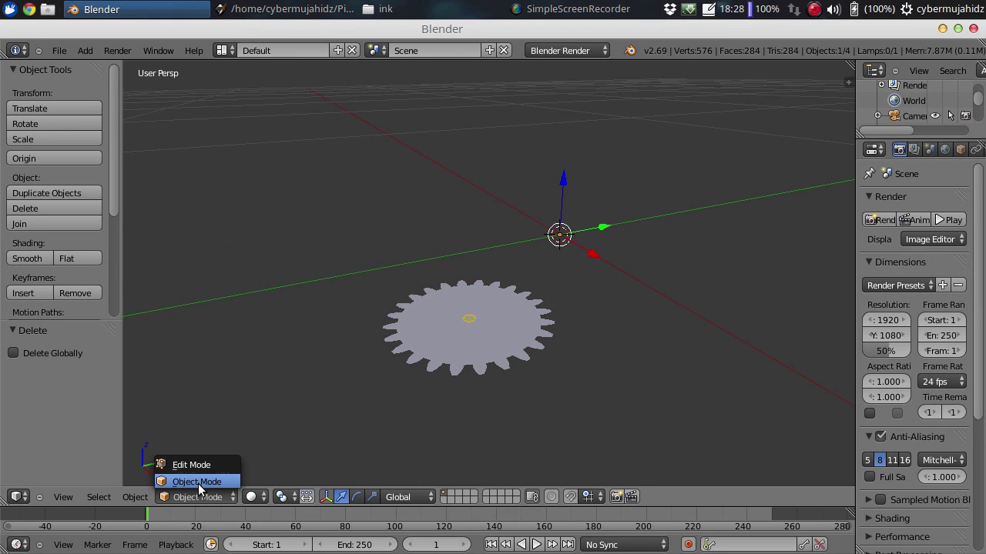
pyautogui.click(198, 482)
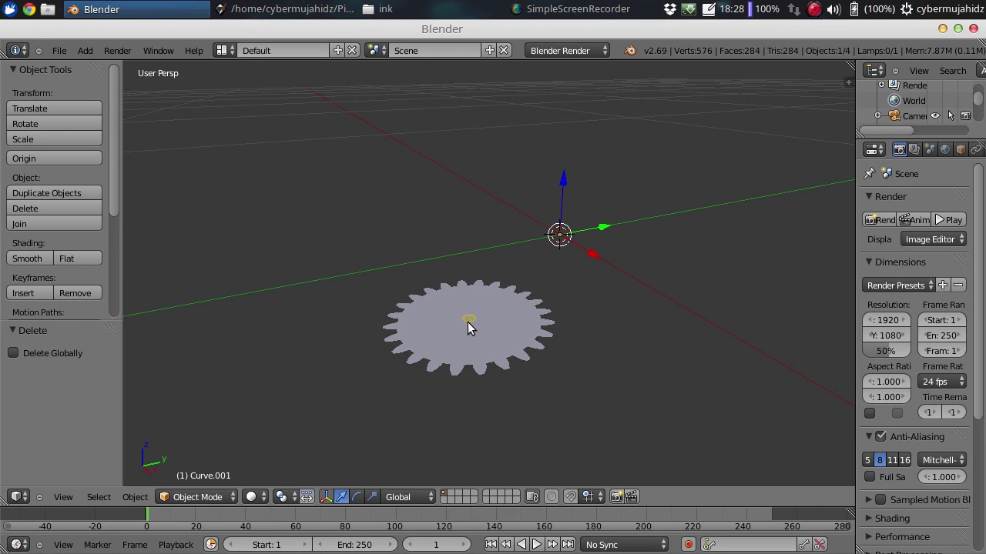
pyautogui.click(62, 158)
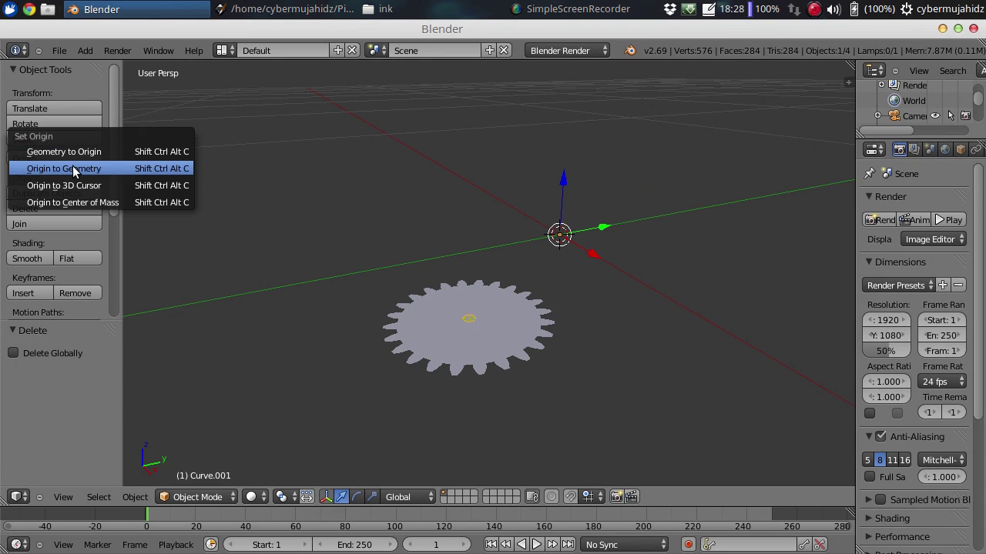
pyautogui.click(72, 169)
# Select the gear and move its origin to its own centre with Origin to Geometry.
pyautogui.rightClick(443, 331)
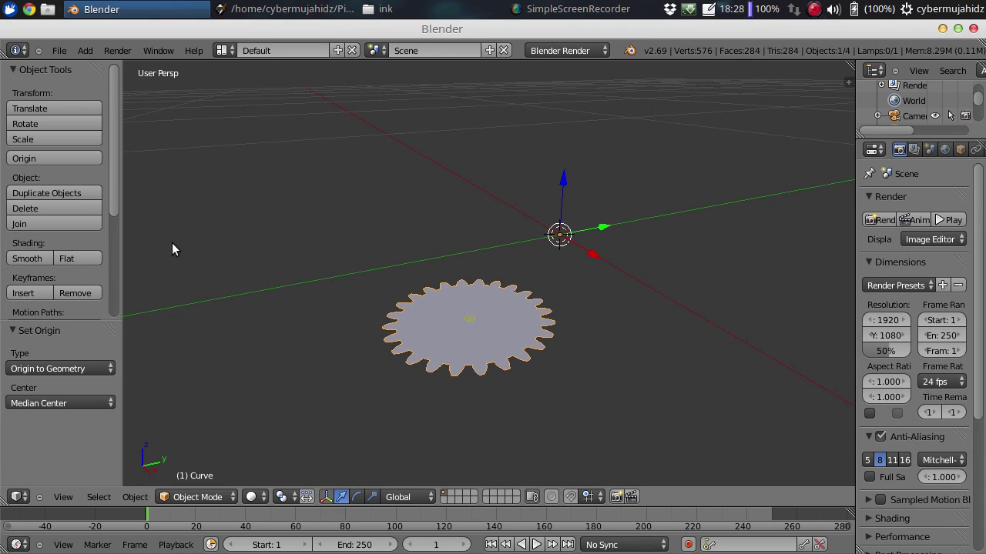
pyautogui.click(51, 156)
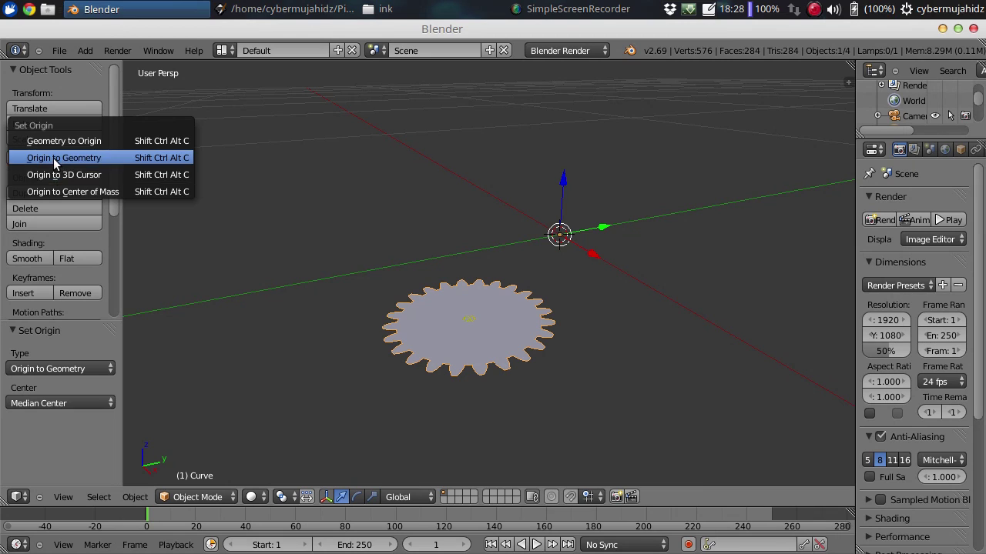
pyautogui.click(54, 158)
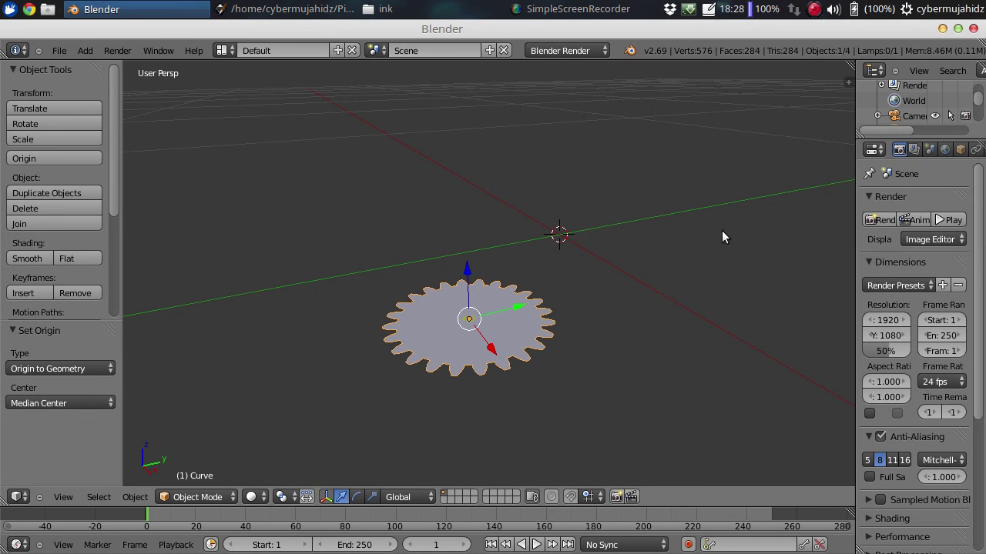
pyautogui.moveTo(855, 183); pyautogui.dragTo(672, 183)
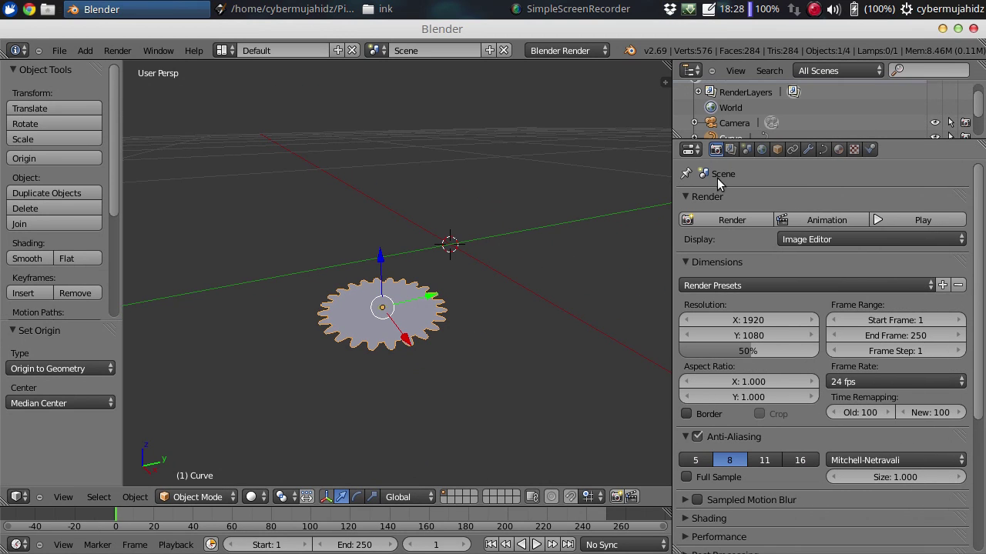
# Give the centre circle (Curve.001) a Geometry Extrude depth of exactly 0.06 in its curve data settings.
pyautogui.click(821, 148)
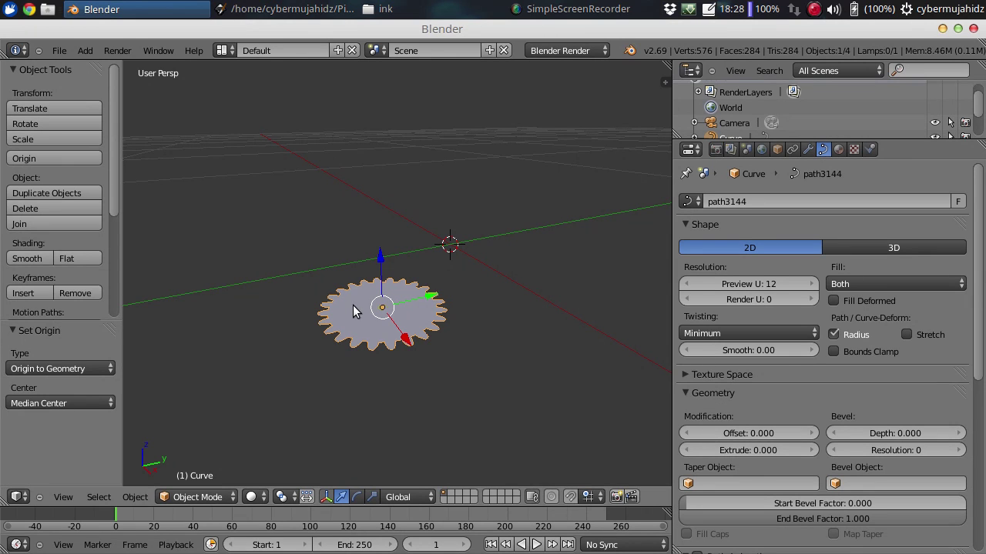
pyautogui.rightClick(384, 311)
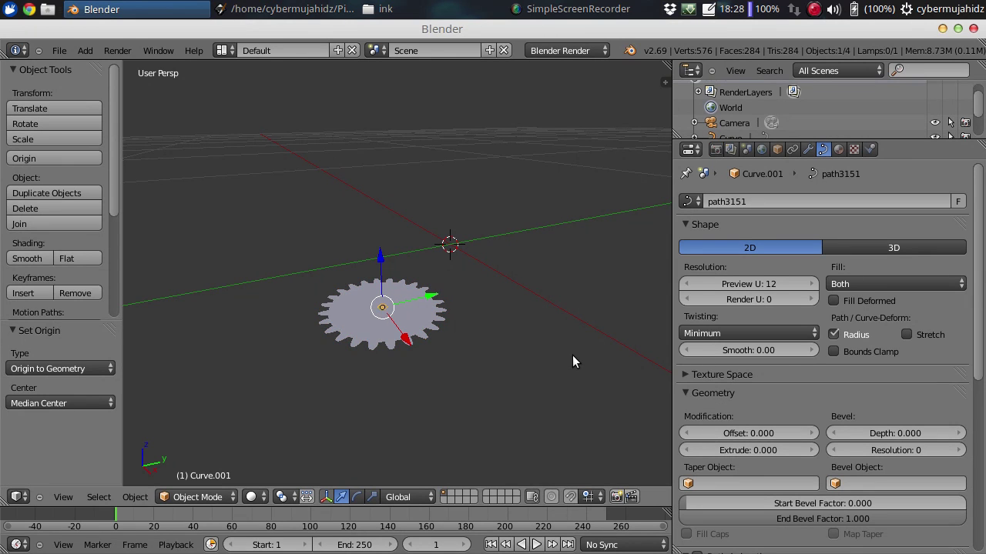
pyautogui.click(801, 451)
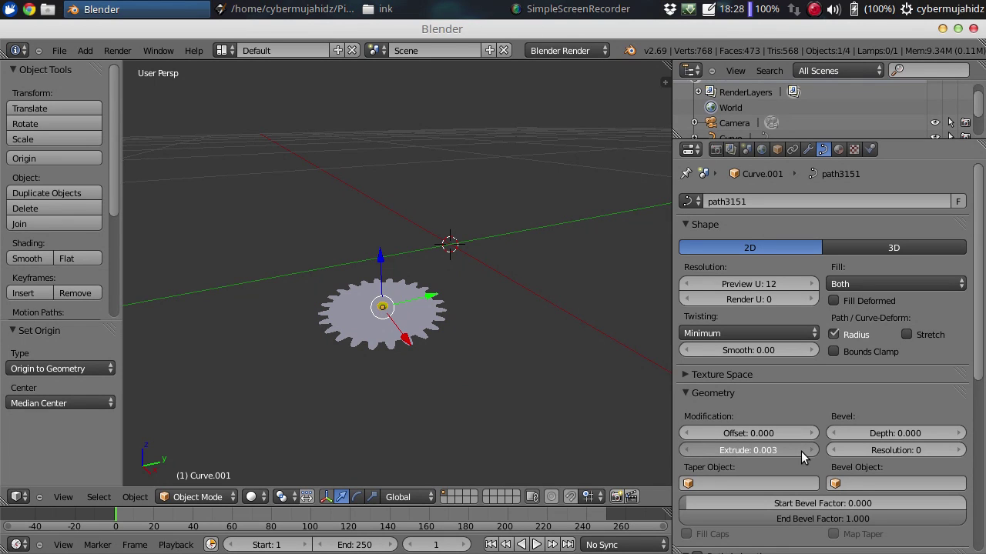
pyautogui.click(801, 452)
pyautogui.click(801, 451)
pyautogui.click(801, 451)
pyautogui.click(801, 452)
pyautogui.hotkey('ctrl', 'z')
pyautogui.hotkey('ctrl', 'z')
pyautogui.hotkey('ctrl', 'z')
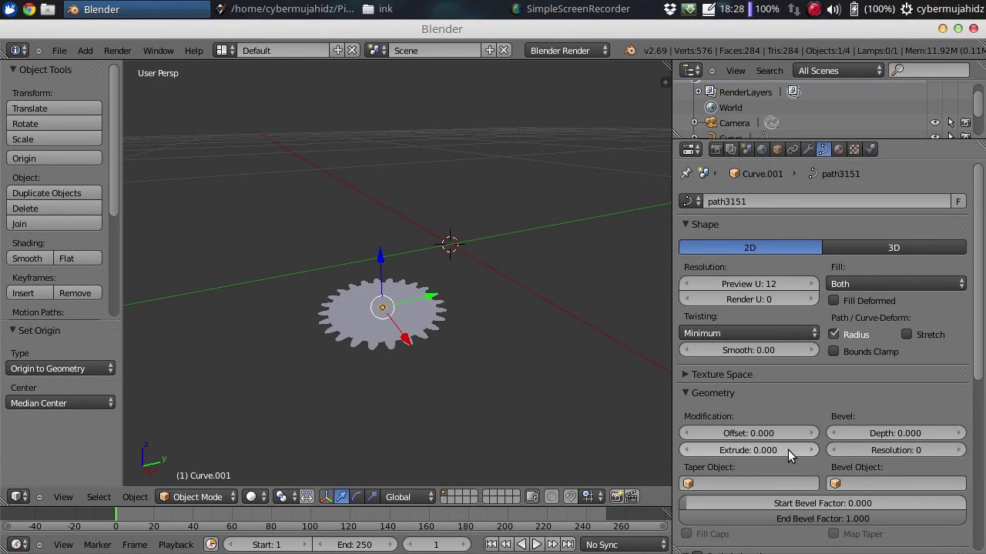
pyautogui.moveTo(788, 449); pyautogui.dragTo(782, 457)
pyautogui.click(805, 452)
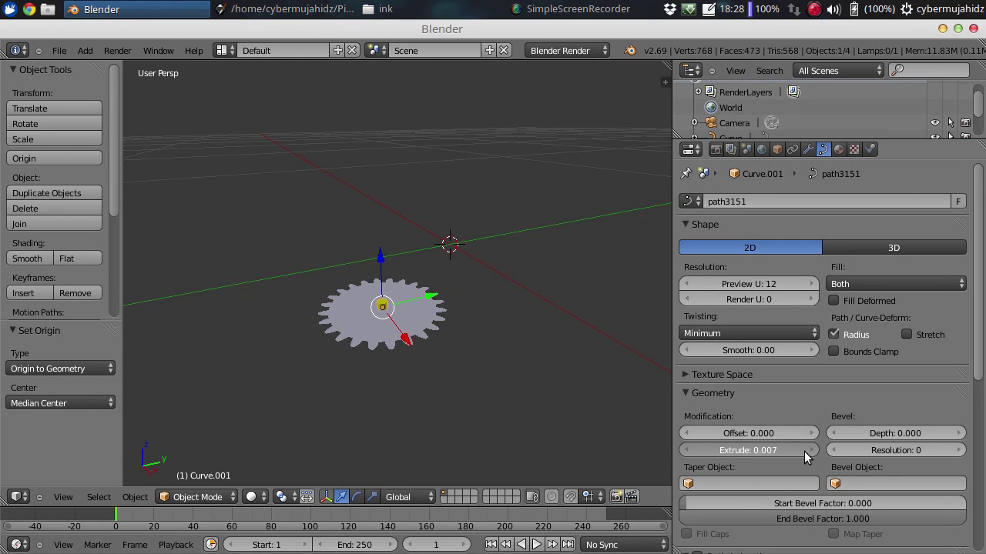
pyautogui.click(776, 448)
pyautogui.write('0.06')
pyautogui.press('Return')
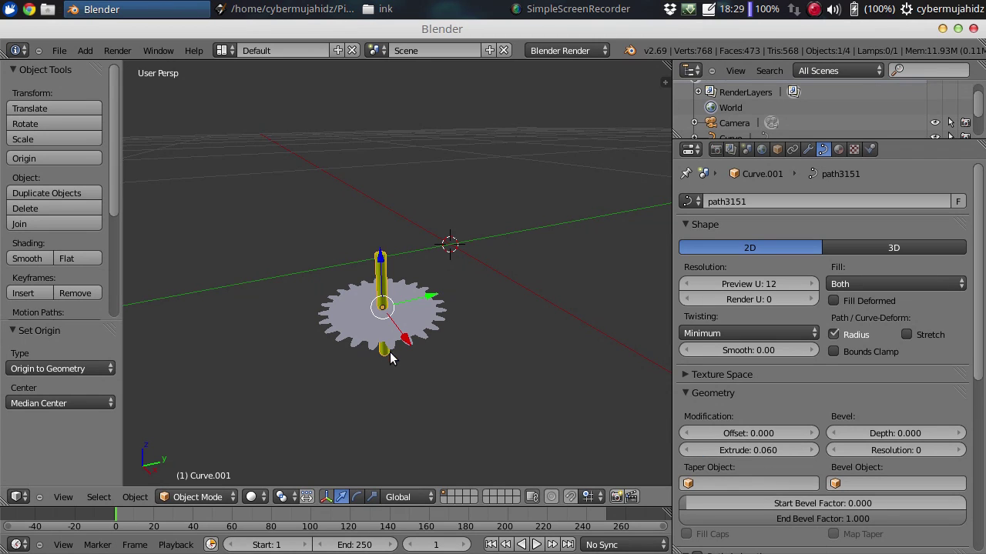
# Select the gear and set its Geometry Extrude to 0.005.
pyautogui.moveTo(415, 312); pyautogui.dragTo(405, 340, button='middle')
pyautogui.rightClick(405, 341)
pyautogui.click(764, 450)
pyautogui.write('0.005')
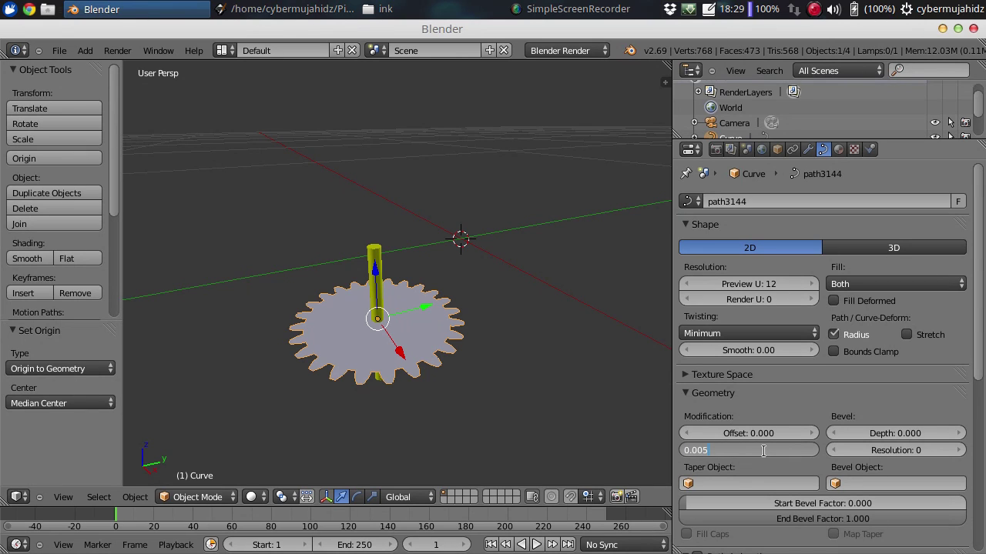
pyautogui.press('Return')
# Try shifting the centre rod along Y, undo it back to the gear's centre, and reselect the gear.
pyautogui.moveTo(451, 367)
pyautogui.mouseDown(button='middle')
pyautogui.moveTo(476, 297)
pyautogui.moveTo(447, 368)
pyautogui.moveTo(499, 278)
pyautogui.mouseUp(button='middle')
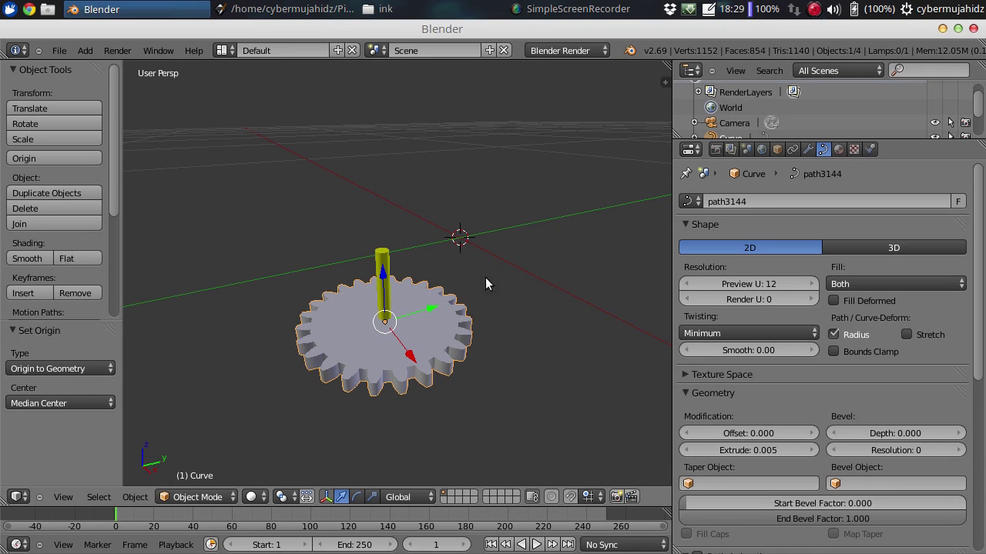
pyautogui.rightClick(302, 320)
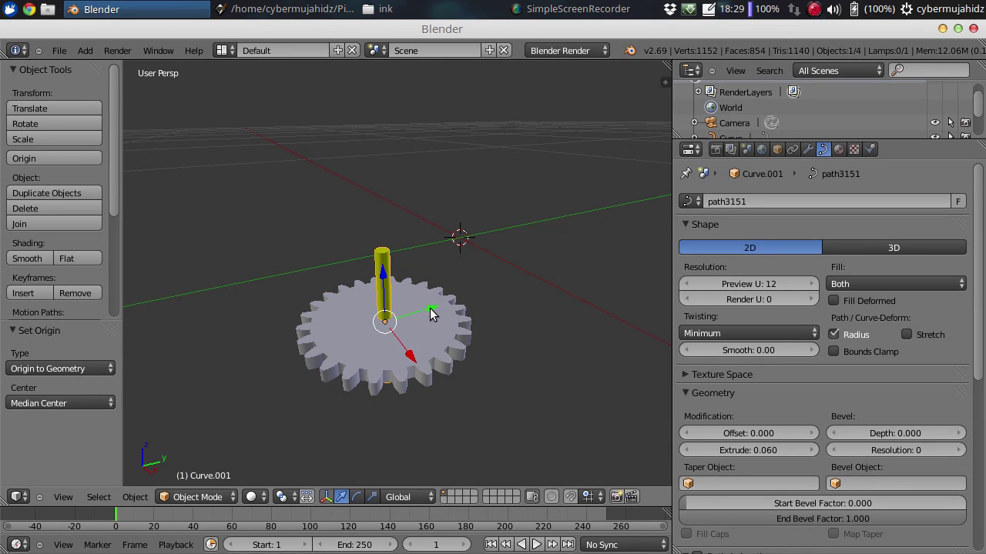
pyautogui.moveTo(430, 308); pyautogui.dragTo(564, 271)
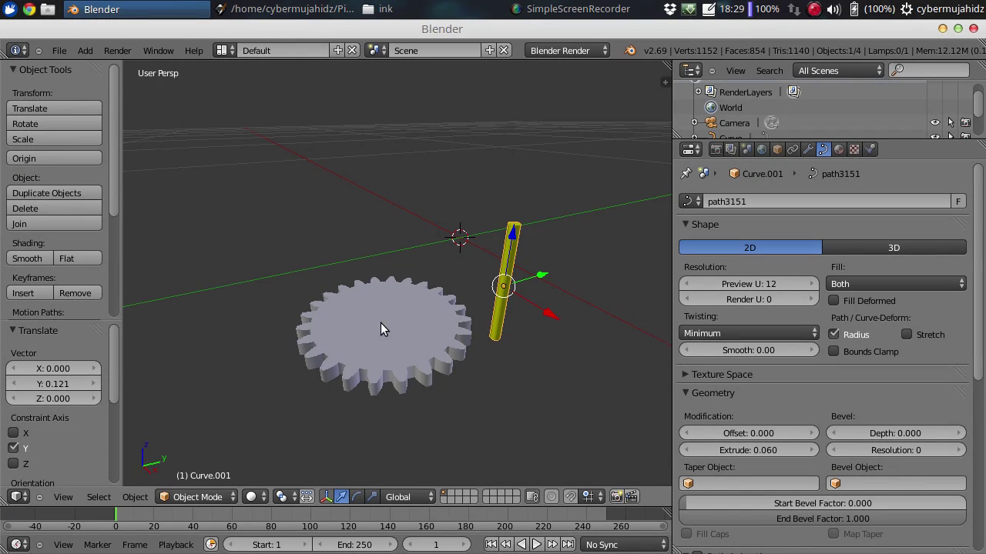
pyautogui.hotkey('ctrl', 'z')
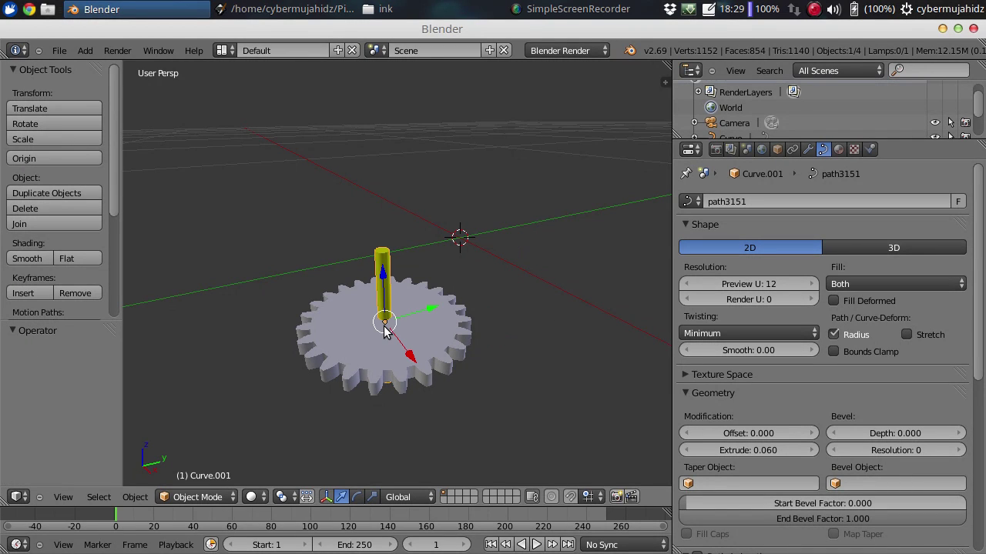
pyautogui.rightClick(436, 316)
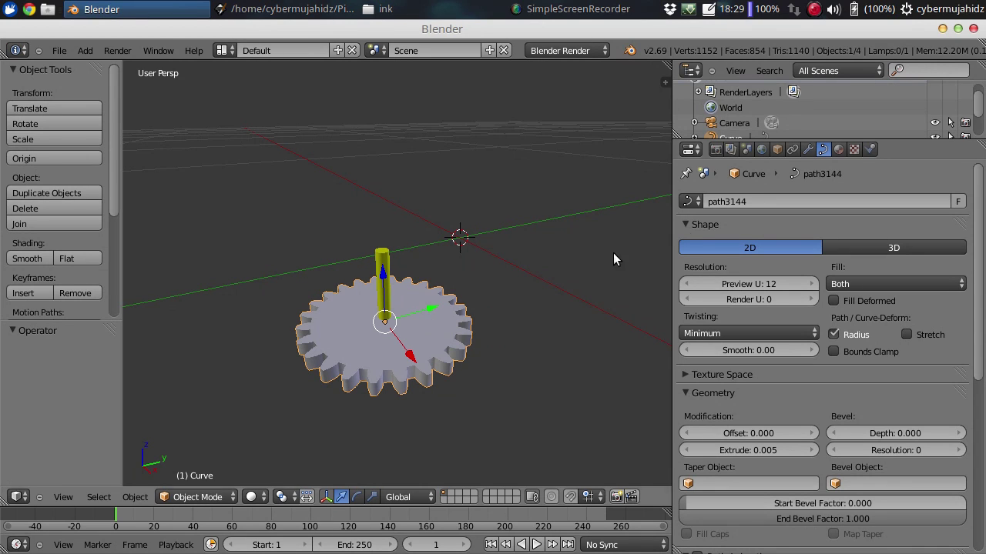
# Convert the gear curve into a mesh with Alt+C, Mesh from Curve.
pyautogui.click(810, 152)
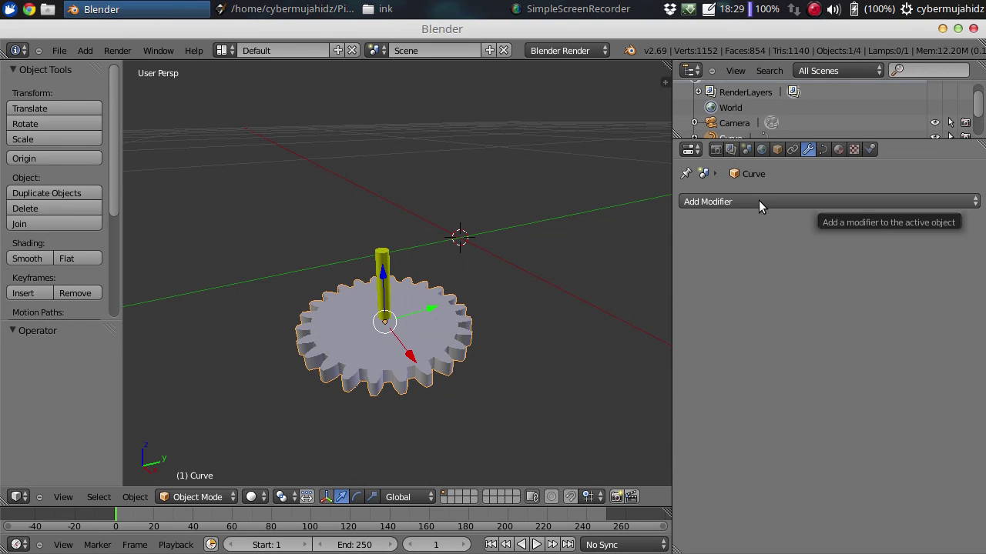
pyautogui.click(759, 202)
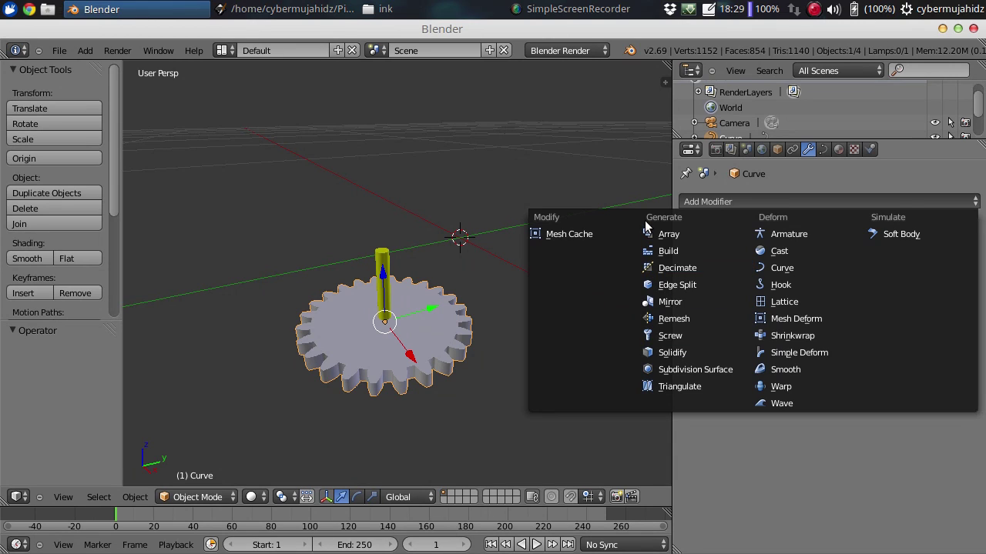
pyautogui.click(435, 198)
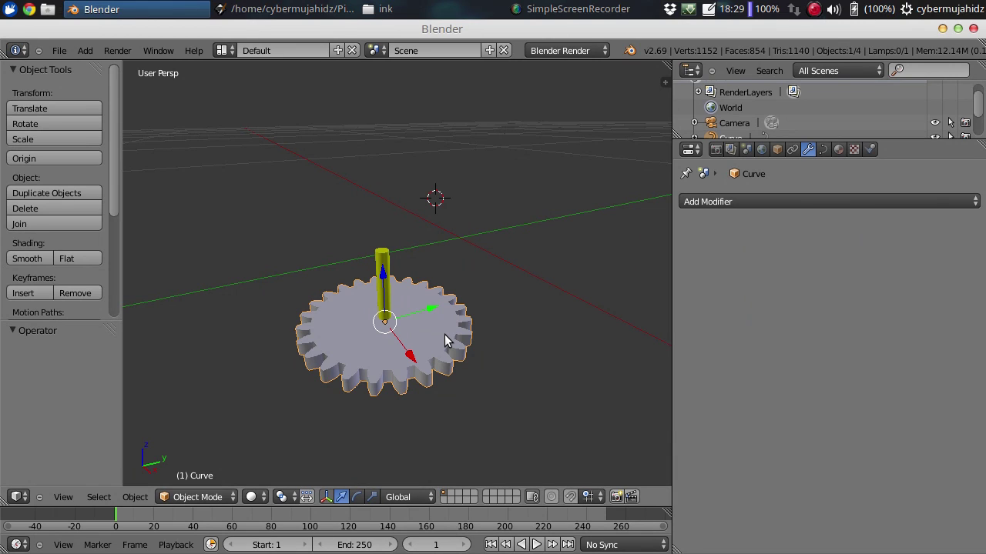
pyautogui.hotkey('alt', 'c')
pyautogui.click(352, 338)
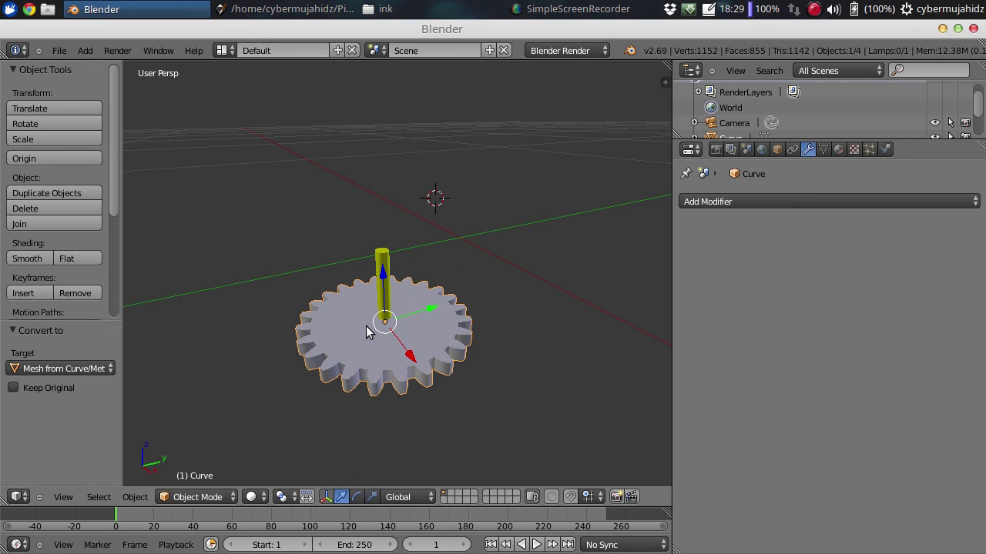
# Convert the cylinder into a mesh too, then select both with the gear active.
pyautogui.rightClick(378, 266)
pyautogui.hotkey('alt', 'c')
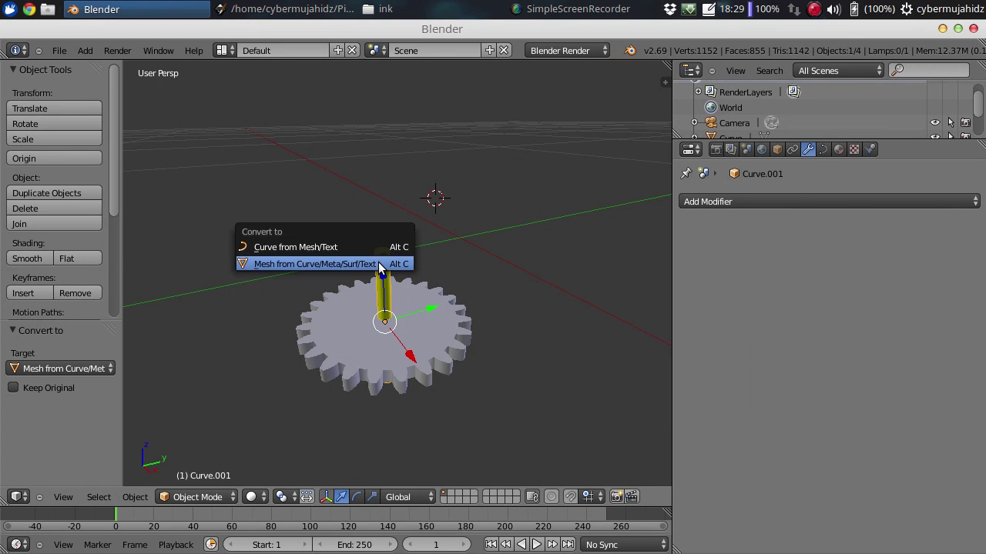
pyautogui.click(333, 268)
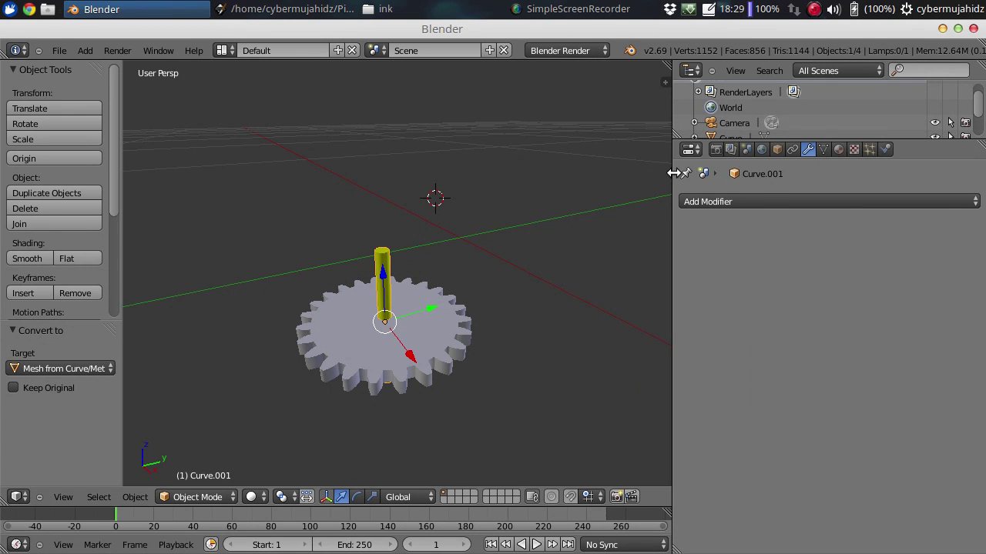
pyautogui.rightClick(444, 339)
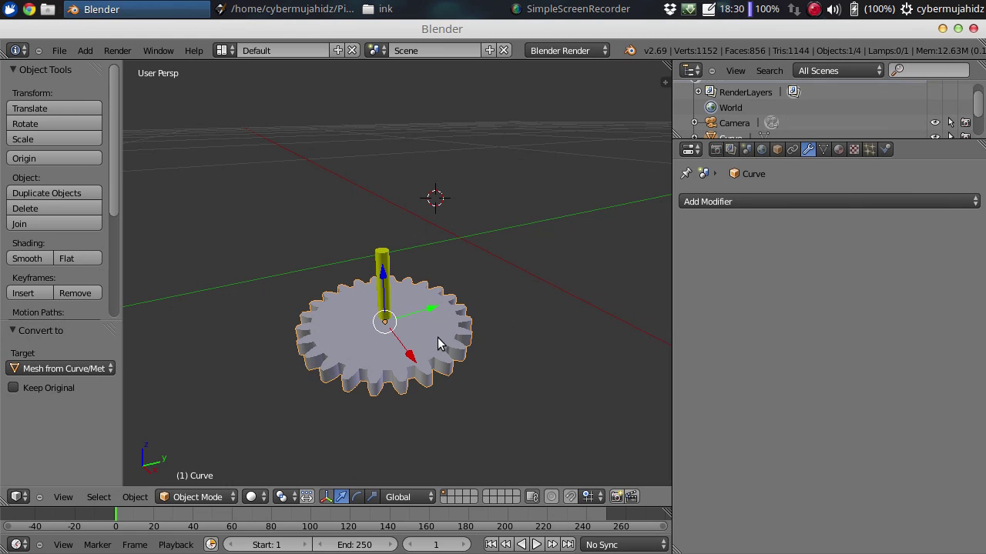
pyautogui.rightClick(379, 260)
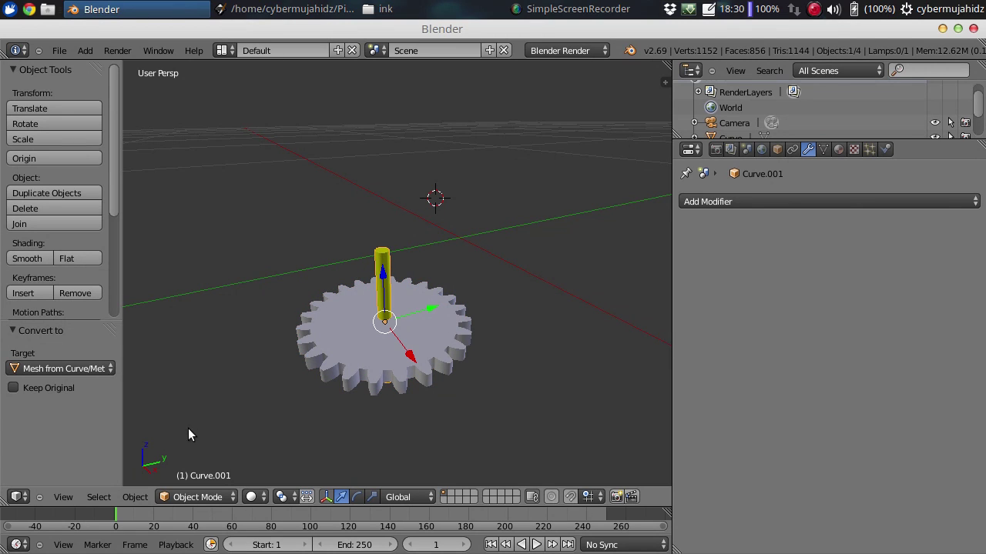
pyautogui.keyDown('shift'); pyautogui.rightClick(407, 344); pyautogui.keyUp('shift')
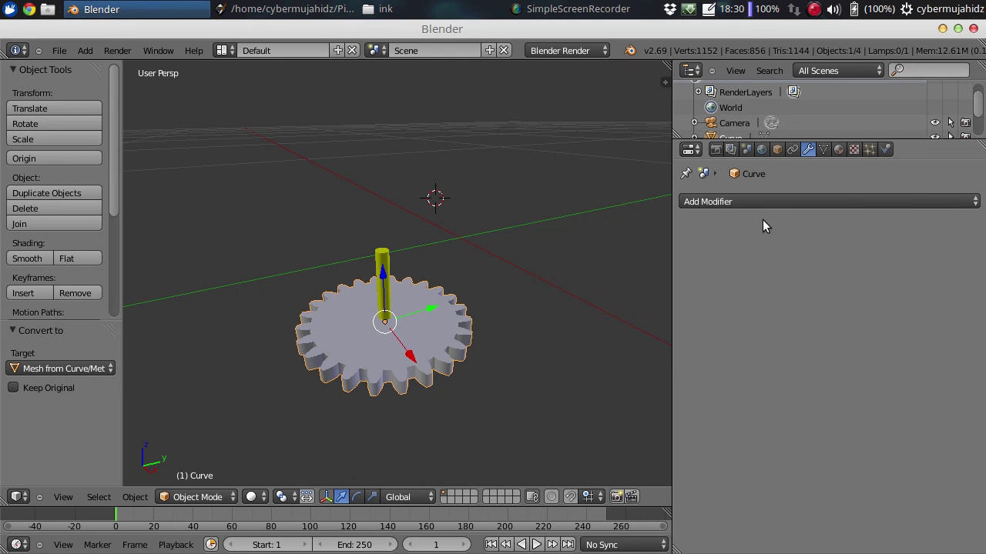
# Add a Boolean modifier to the gear set to Difference with Curve.001, and apply it.
pyautogui.click(756, 197)
pyautogui.click(627, 267)
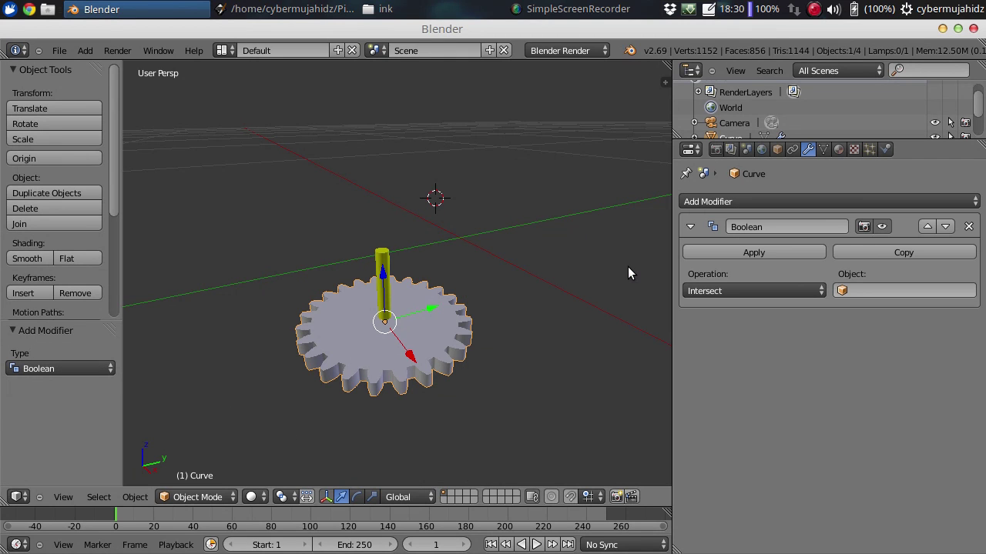
pyautogui.click(723, 288)
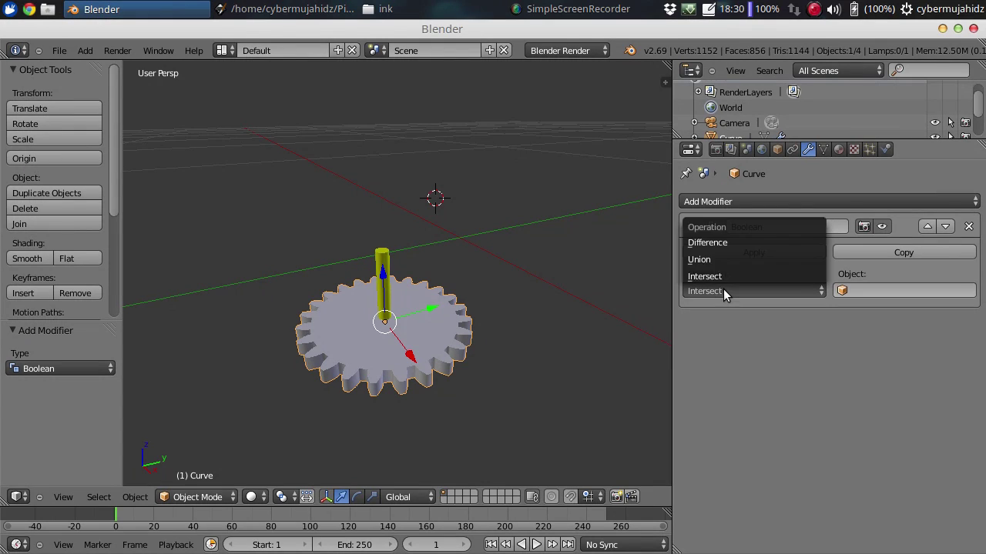
pyautogui.click(721, 246)
pyautogui.click(897, 291)
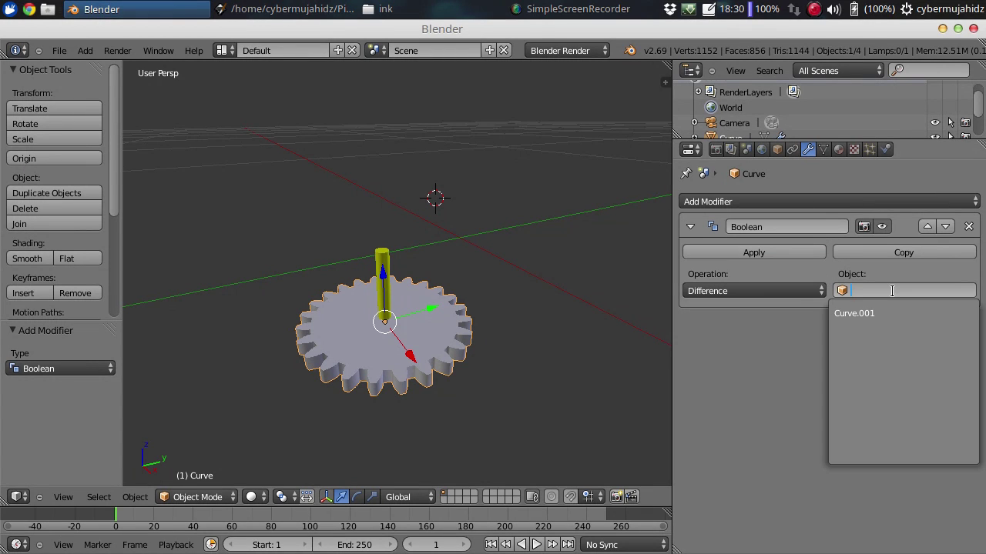
pyautogui.click(875, 313)
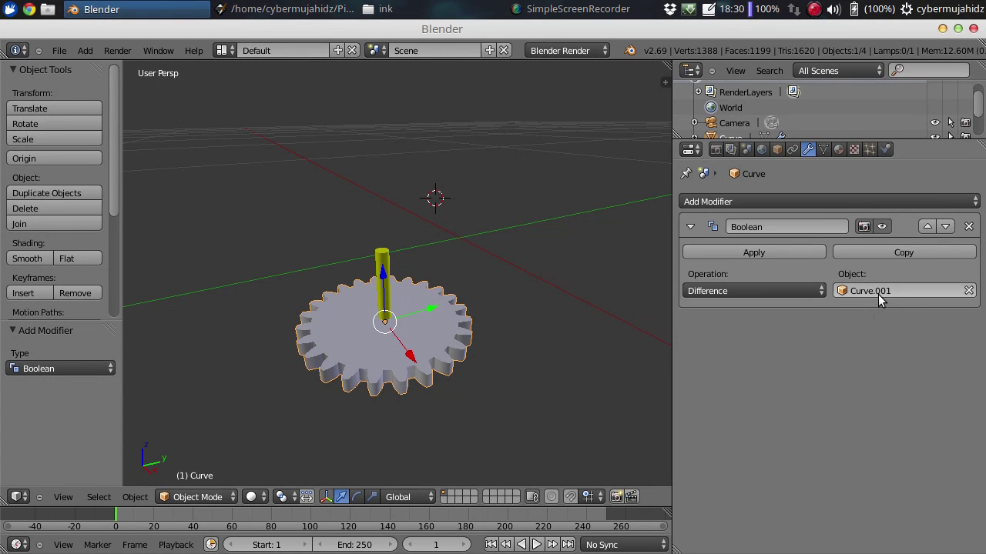
pyautogui.click(688, 256)
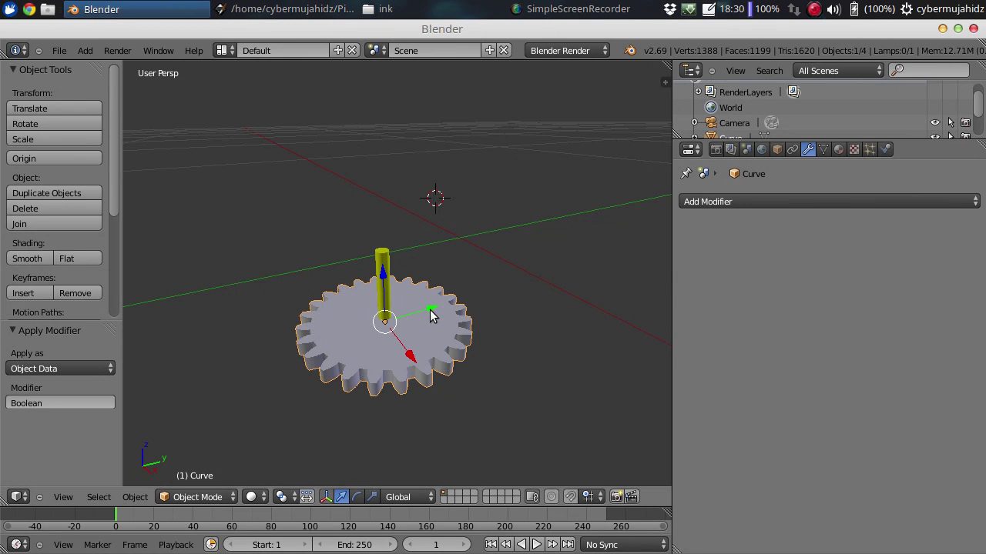
# Move the gear slightly along Y off the cylinder and orbit to inspect the cut hole.
pyautogui.moveTo(430, 311)
pyautogui.mouseDown()
pyautogui.moveTo(521, 299)
pyautogui.moveTo(515, 308)
pyautogui.mouseUp()
pyautogui.moveTo(472, 383)
pyautogui.mouseDown(button='middle')
pyautogui.moveTo(418, 407)
pyautogui.moveTo(370, 395)
pyautogui.moveTo(407, 405)
pyautogui.moveTo(431, 378)
pyautogui.moveTo(414, 338)
pyautogui.mouseUp(button='middle')
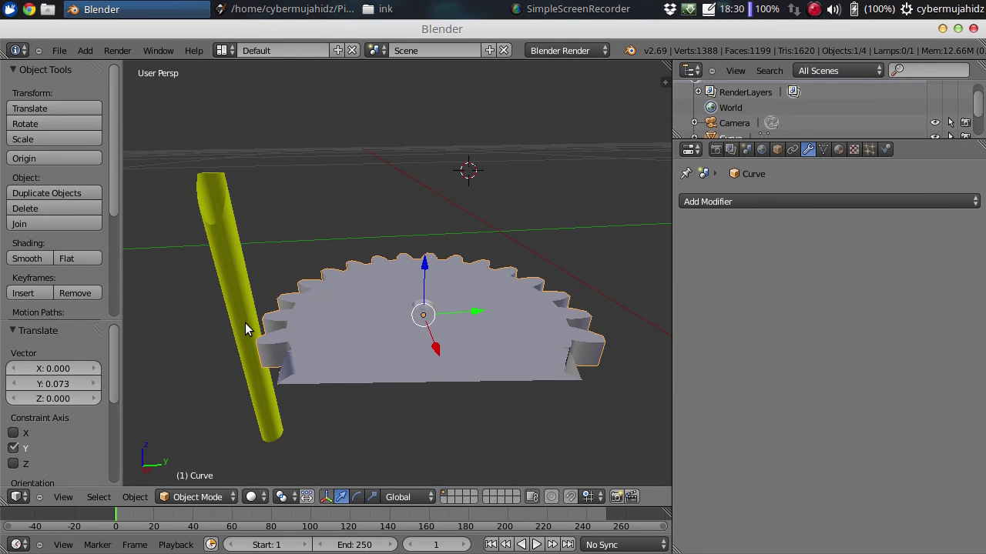
pyautogui.moveTo(245, 323); pyautogui.dragTo(245, 324, button='middle')
pyautogui.rightClick(283, 290)
pyautogui.moveTo(436, 305)
pyautogui.mouseDown(button='middle')
pyautogui.moveTo(433, 341)
pyautogui.moveTo(415, 366)
pyautogui.mouseUp(button='middle')
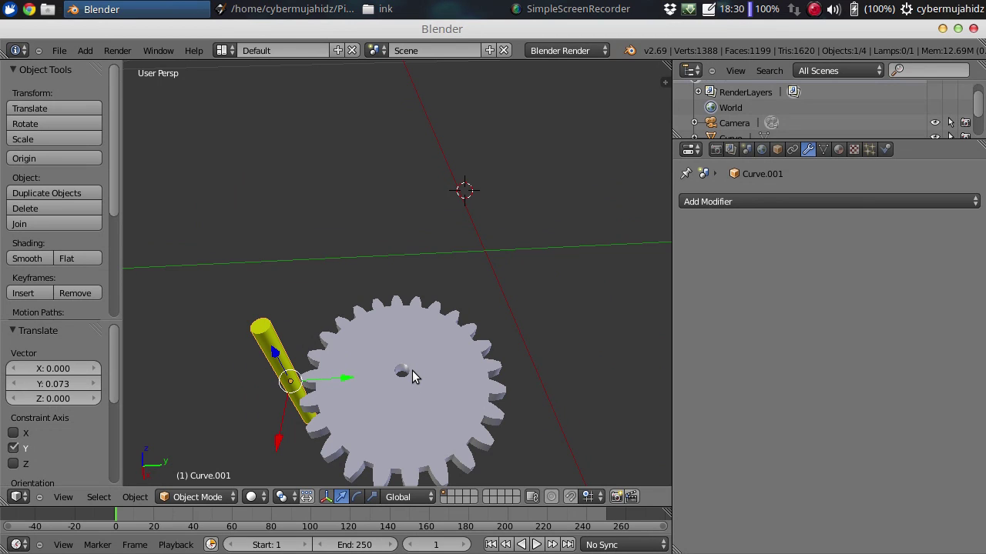
pyautogui.moveTo(400, 402)
pyautogui.mouseDown(button='middle')
pyautogui.moveTo(423, 233)
pyautogui.moveTo(392, 273)
pyautogui.mouseUp(button='middle')
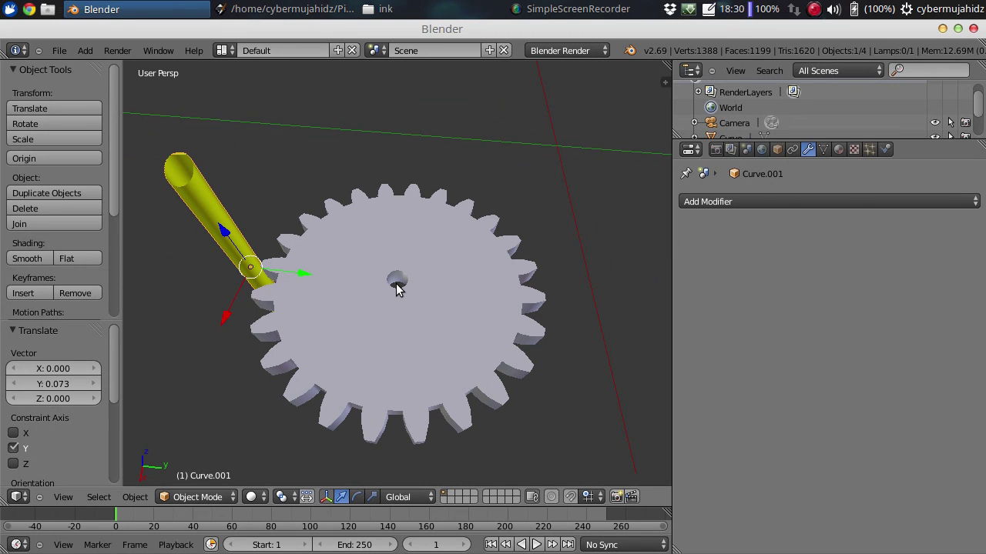
# Delete the cylinder, leaving only the holed gear.
pyautogui.rightClick(422, 321)
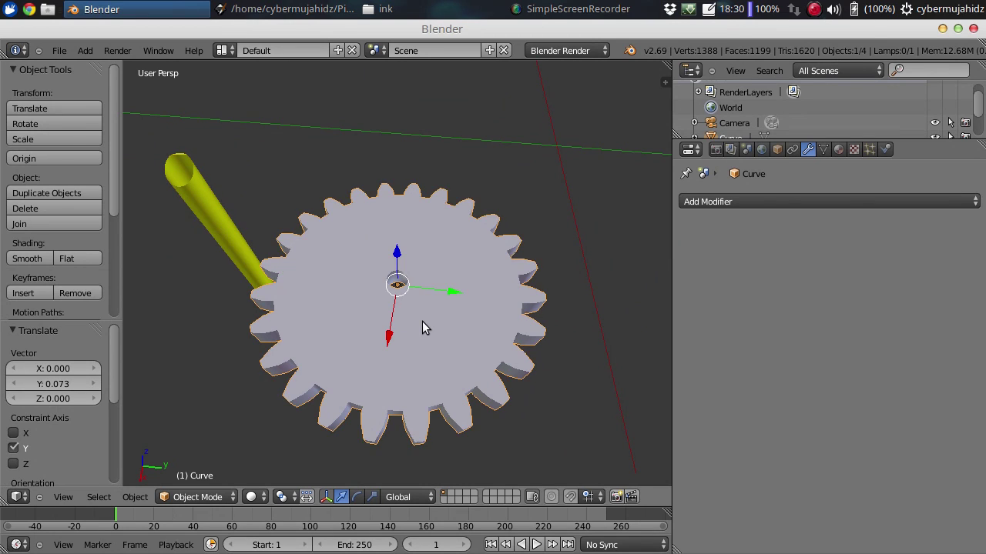
pyautogui.moveTo(422, 321)
pyautogui.mouseDown(button='middle')
pyautogui.moveTo(377, 255)
pyautogui.moveTo(413, 281)
pyautogui.mouseUp(button='middle')
pyautogui.scroll(-4, 412, 281)
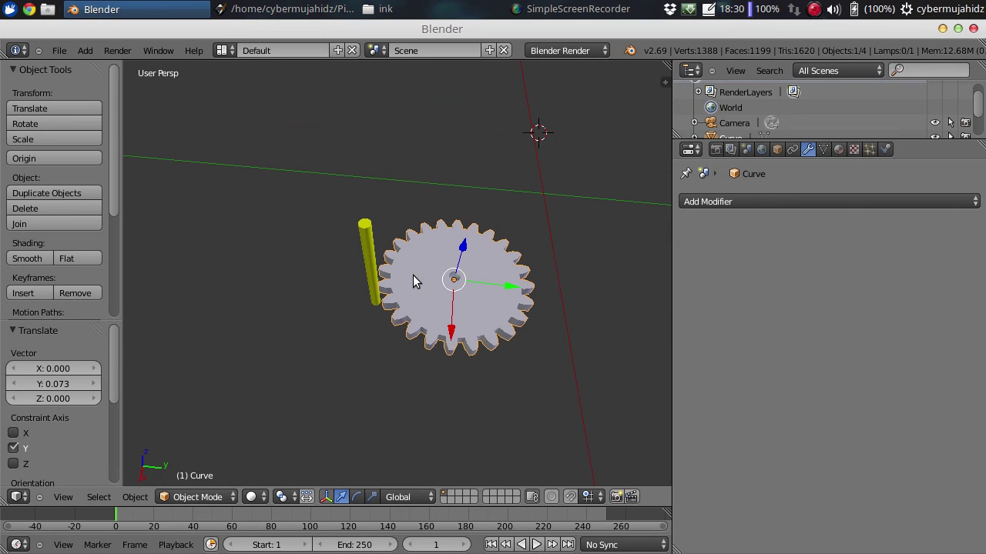
pyautogui.rightClick(366, 246)
pyautogui.press('x')
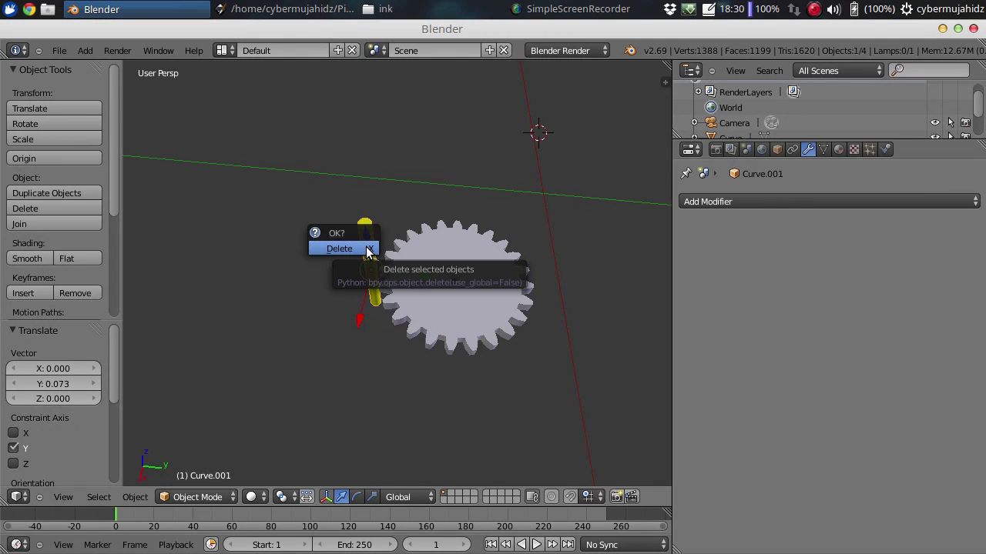
pyautogui.click(366, 247)
# Enlarge the gear about 2.28 times, shift it along Y, then scale it by 1.676.
pyautogui.rightClick(468, 287)
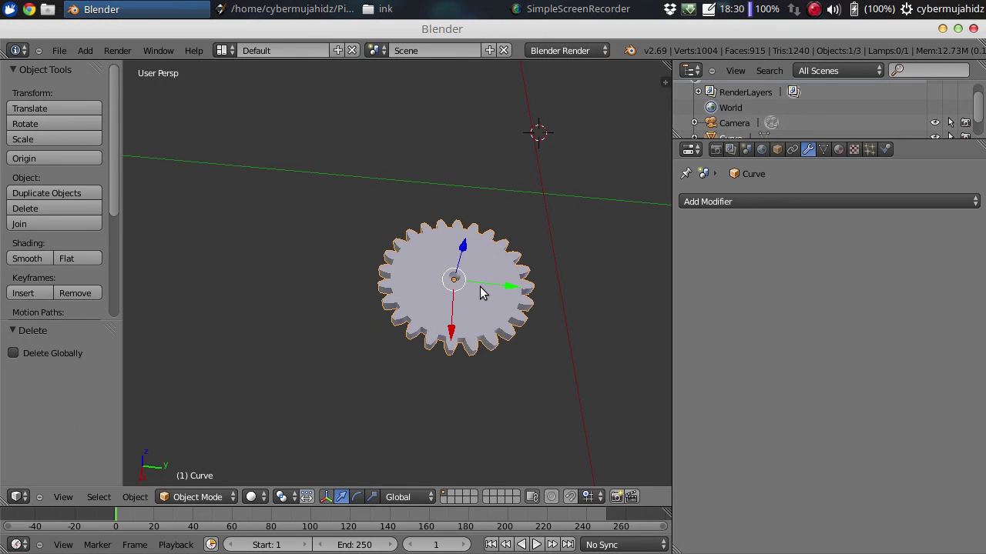
pyautogui.press('s')
pyautogui.click(516, 288)
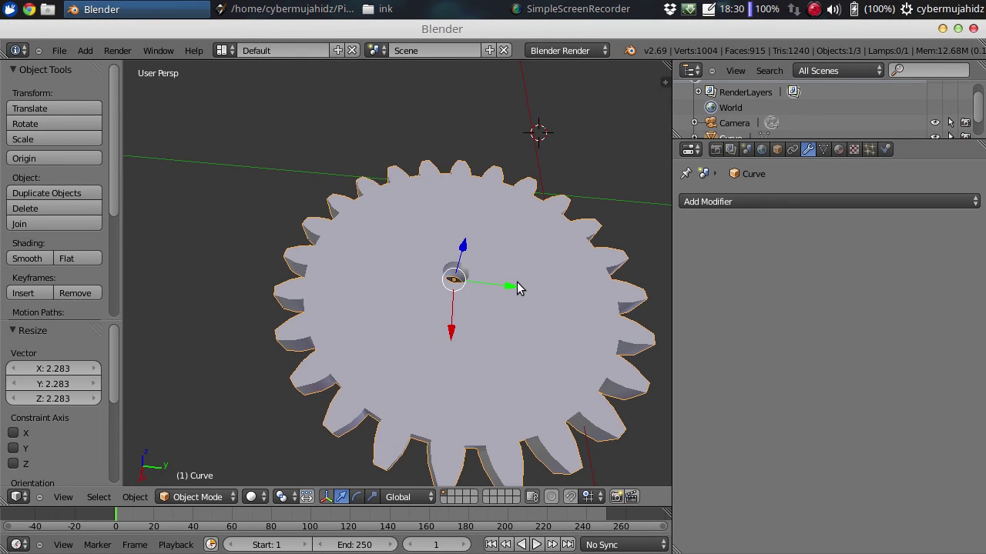
pyautogui.moveTo(509, 327)
pyautogui.mouseDown(button='middle')
pyautogui.moveTo(457, 285)
pyautogui.moveTo(433, 218)
pyautogui.mouseUp(button='middle')
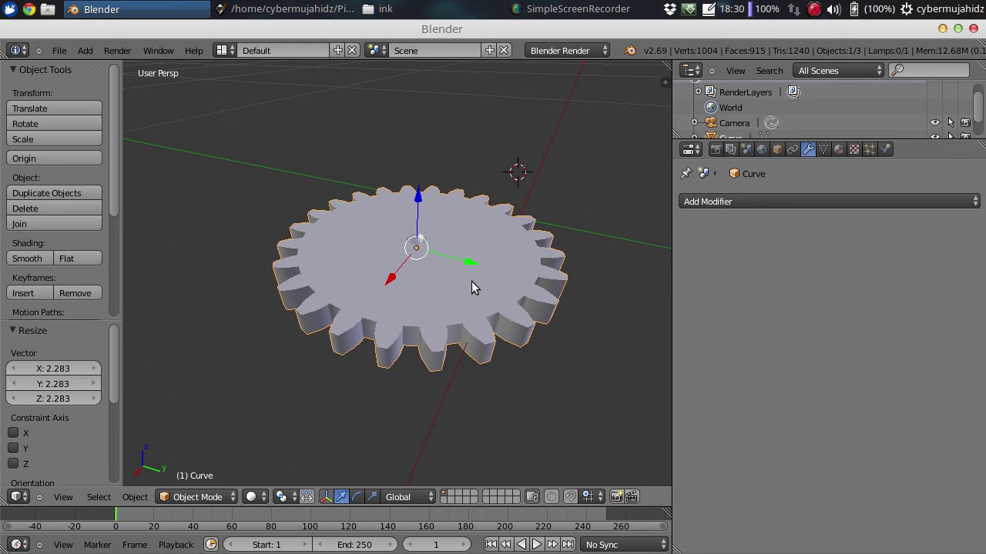
pyautogui.moveTo(474, 264); pyautogui.dragTo(494, 274)
pyautogui.click(409, 268)
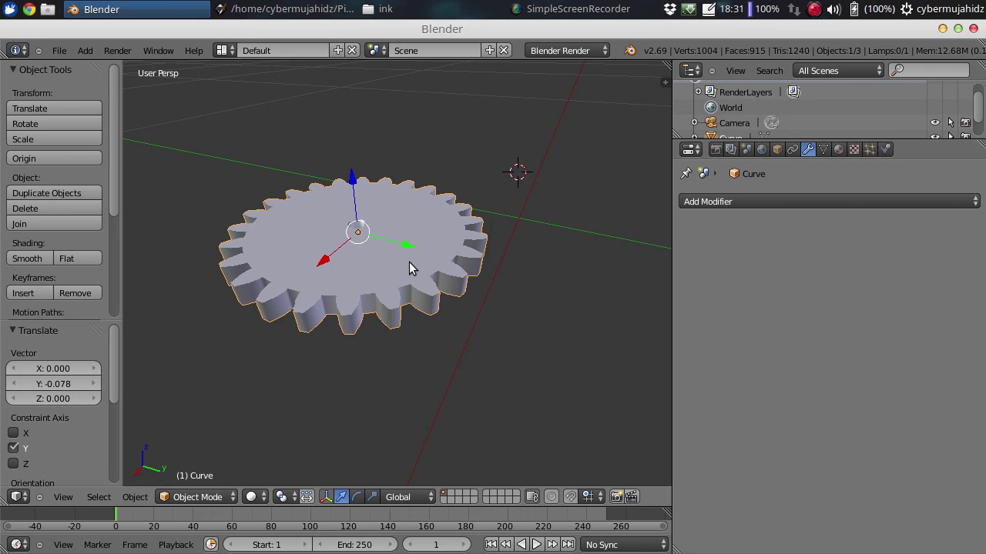
pyautogui.press('s')
pyautogui.click(452, 265)
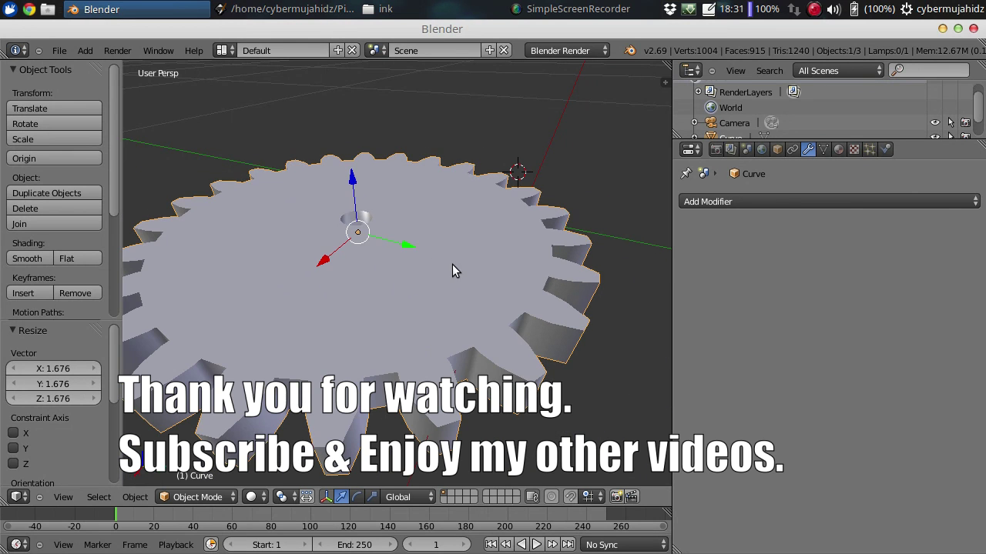
pyautogui.scroll(-3, 416, 278)
pyautogui.moveTo(386, 291)
pyautogui.mouseDown(button='middle')
pyautogui.moveTo(513, 339)
pyautogui.moveTo(629, 288)
pyautogui.mouseUp(button='middle')
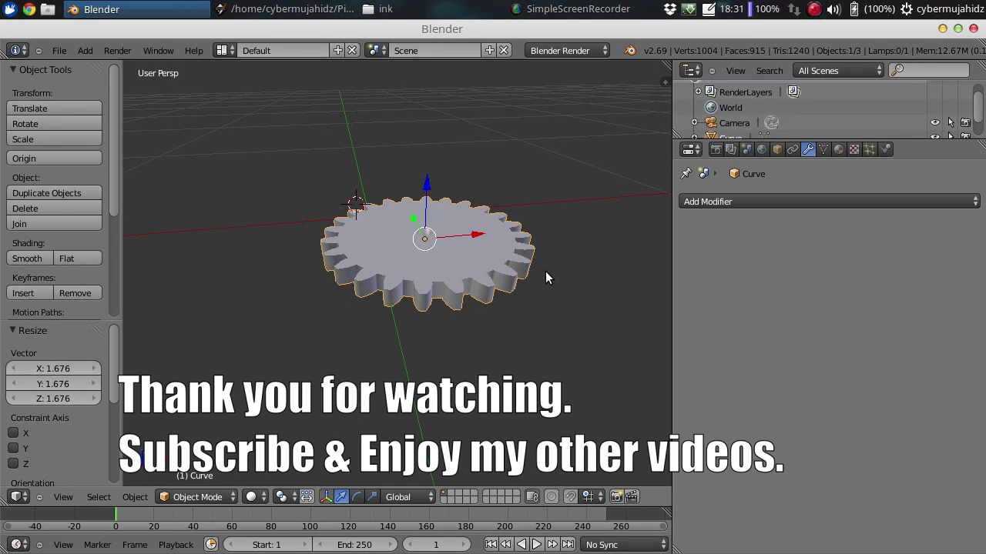